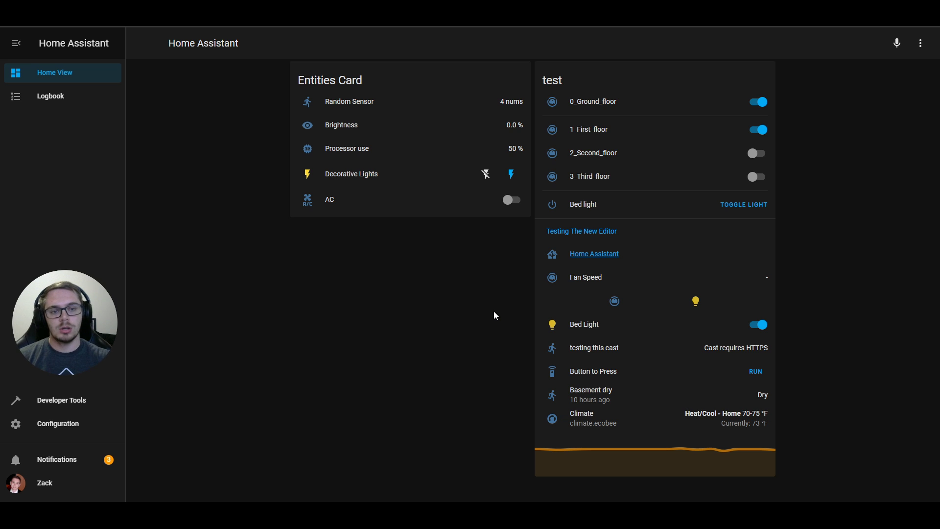
- Switch the dashboard to edit mode and bring up the test entities card's configuration
left_click(920, 44)
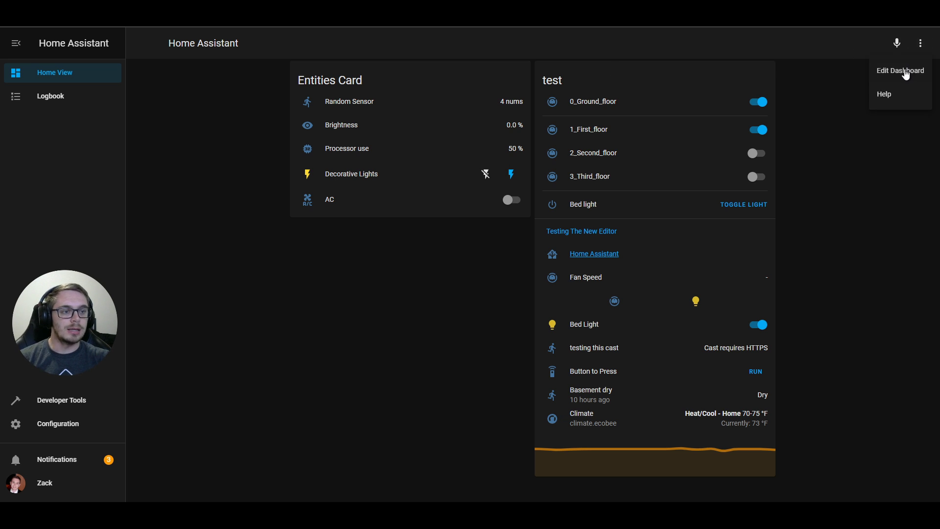
left_click(904, 69)
scroll(594, 253, "down", 1)
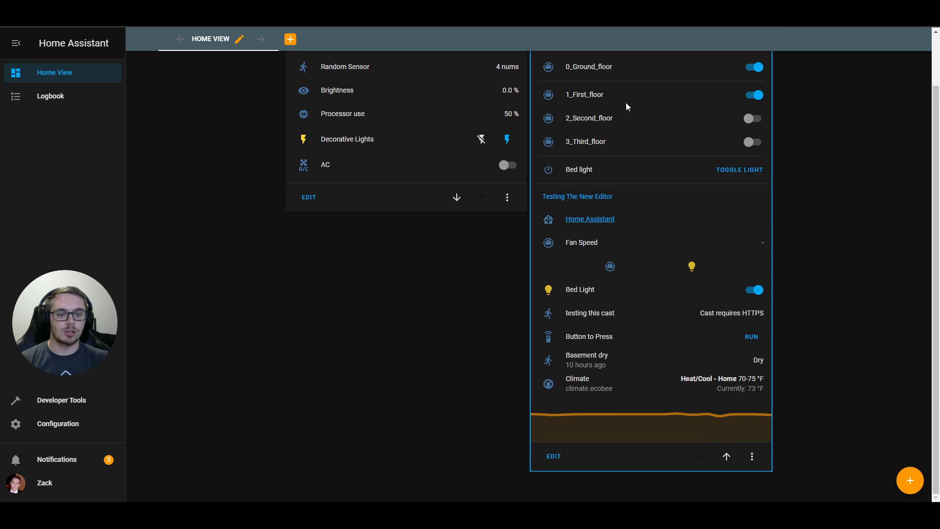
scroll(581, 281, "up", 1)
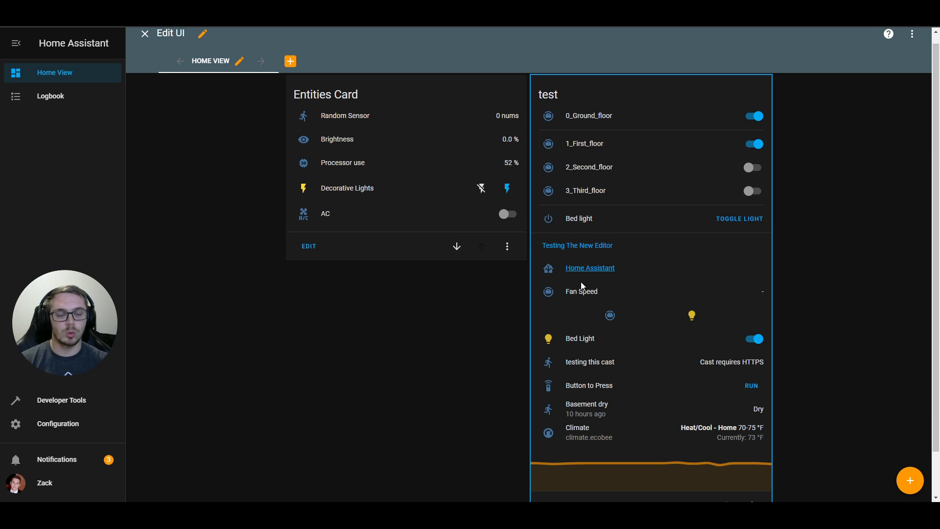
scroll(606, 329, "down", 1)
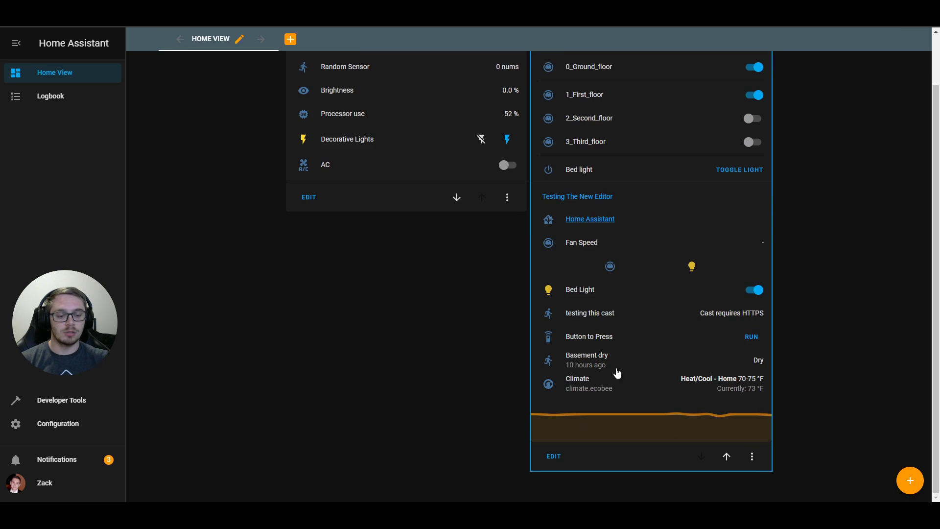
left_click(561, 458)
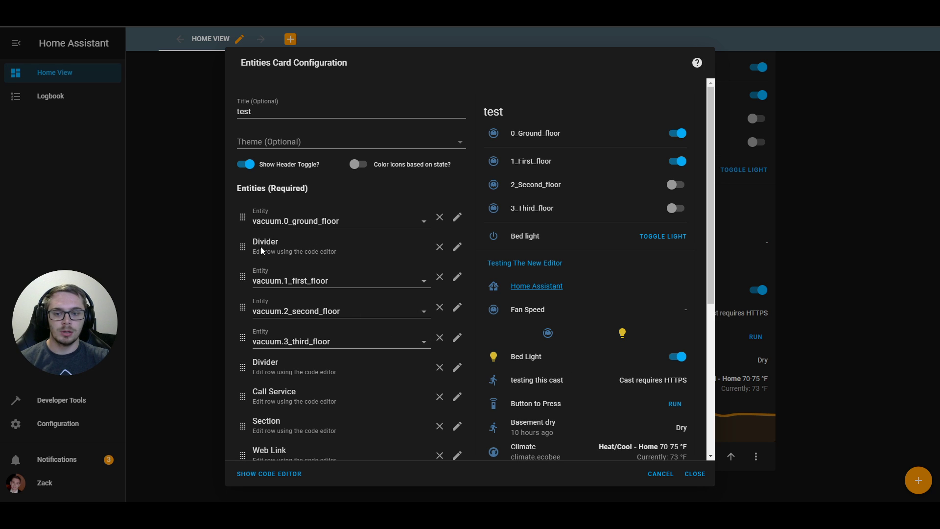
left_click(457, 248)
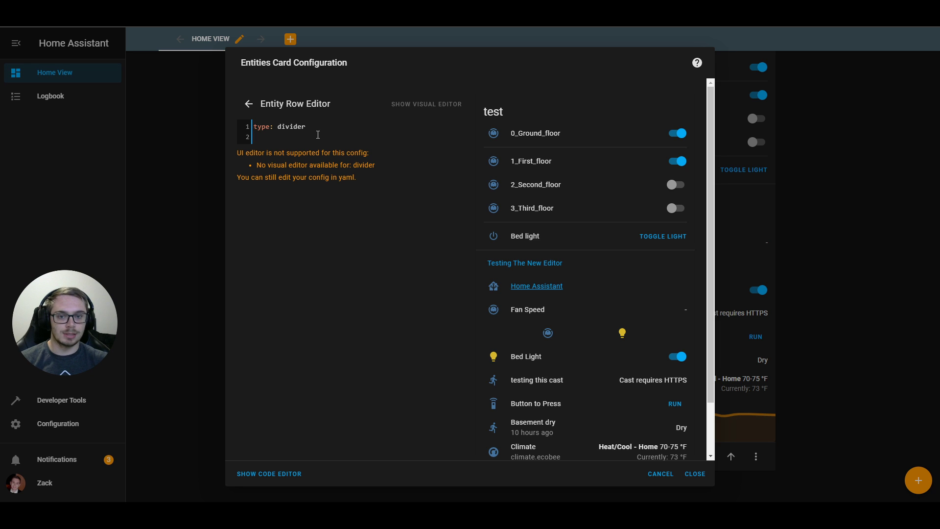
left_click(248, 104)
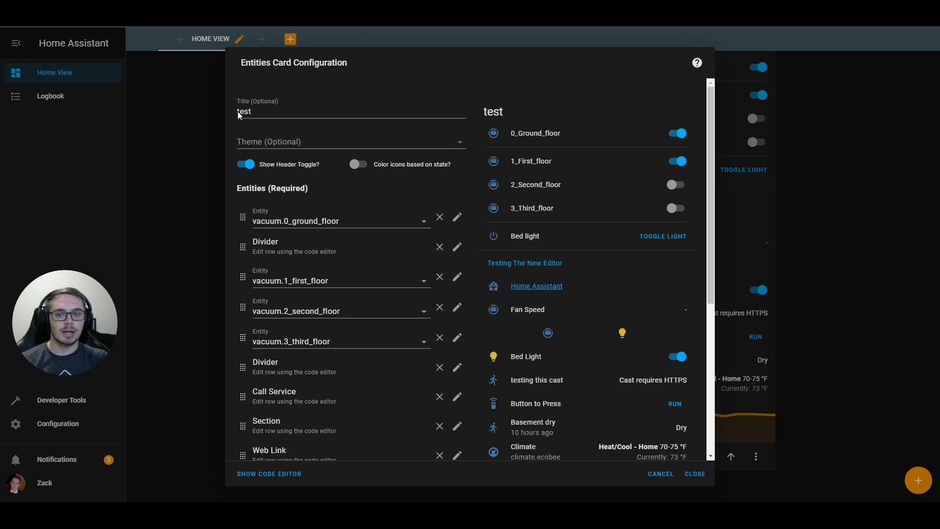
left_click(456, 247)
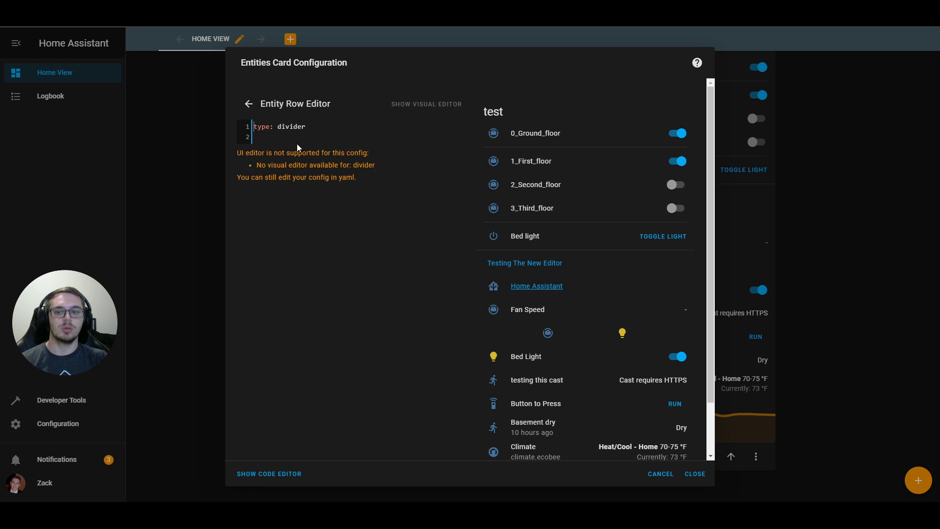
left_click(249, 109)
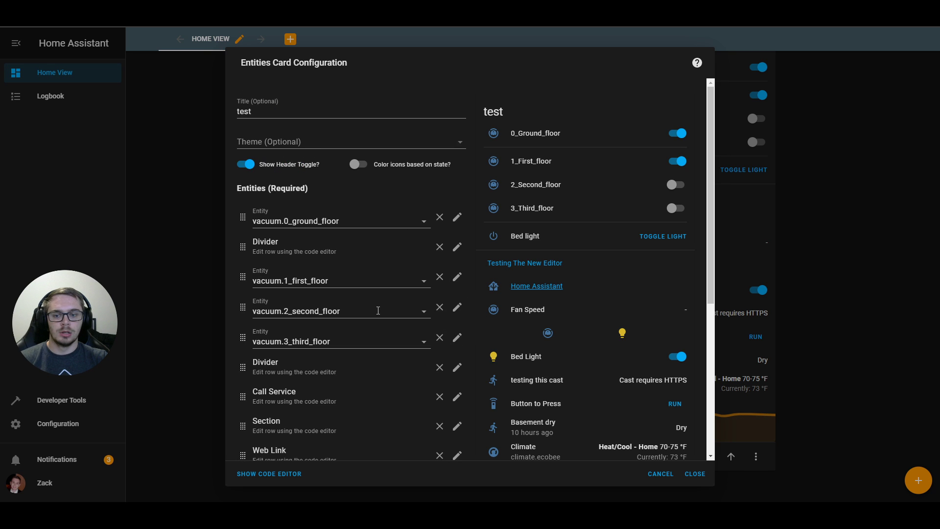
scroll(377, 311, "down", 2)
scroll(378, 310, "down", 1)
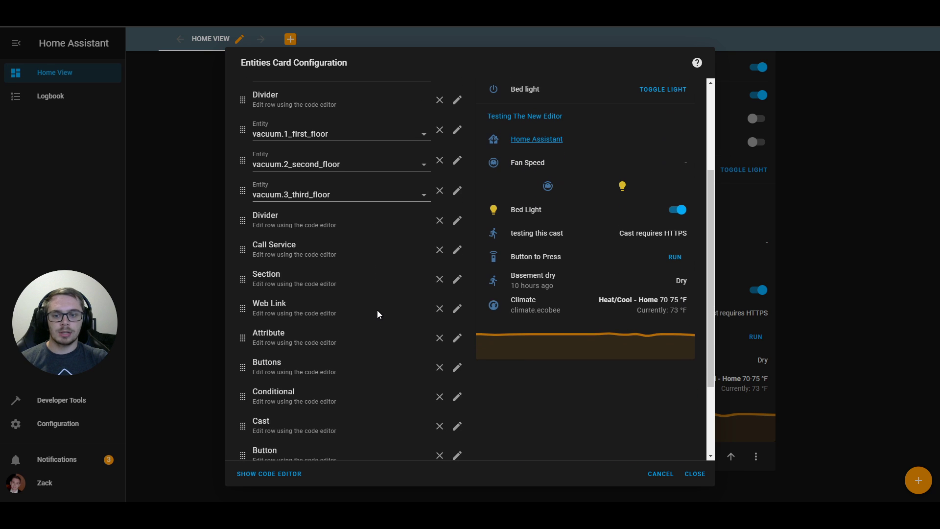
left_click(457, 251)
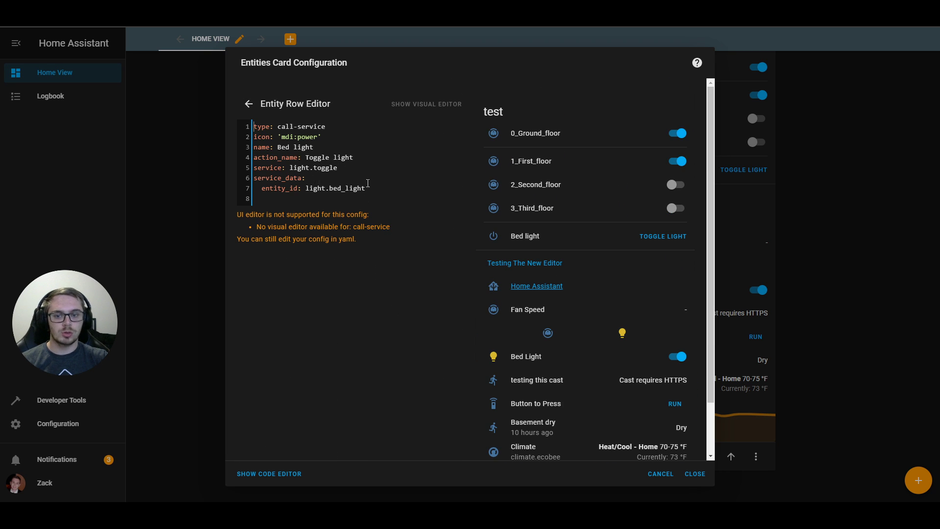
left_click_drag(323, 178, 249, 117)
left_click(249, 104)
scroll(459, 268, "down", 3)
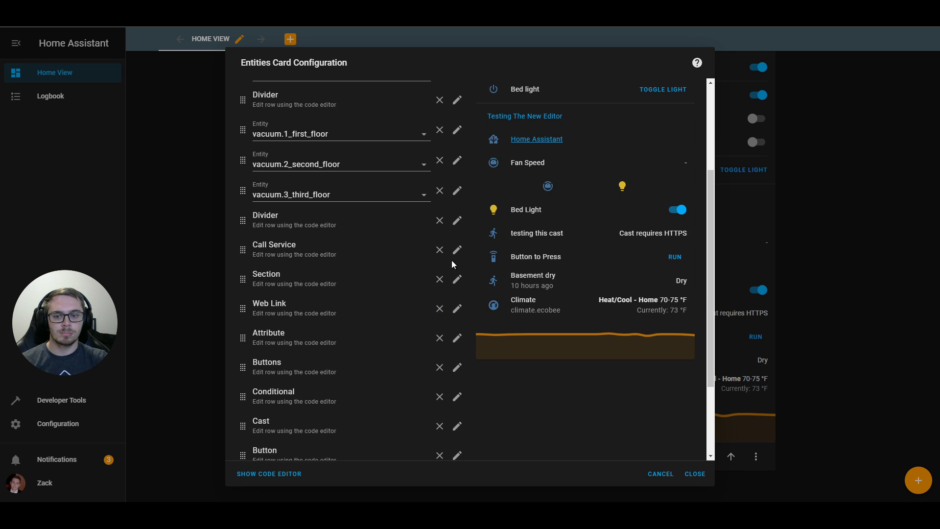
left_click(455, 280)
left_click(248, 102)
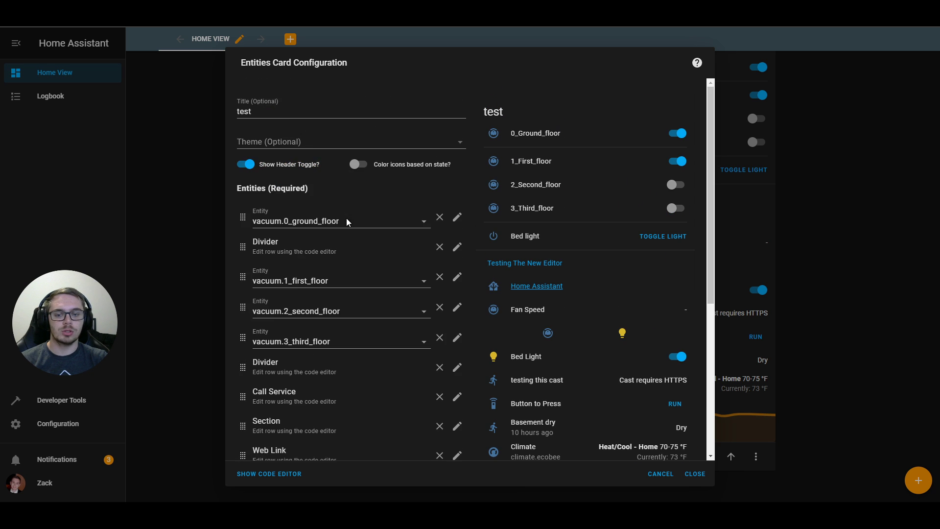
scroll(359, 336, "down", 2)
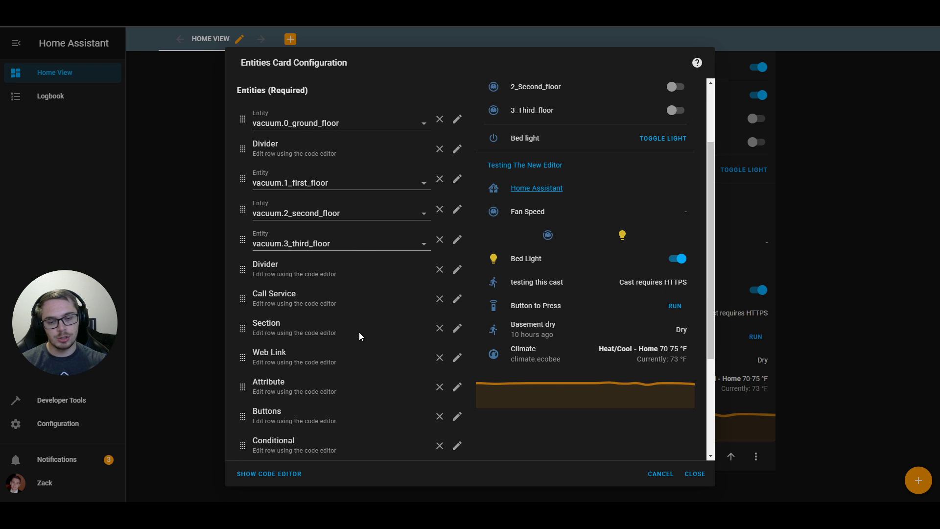
scroll(353, 182, "up", 2)
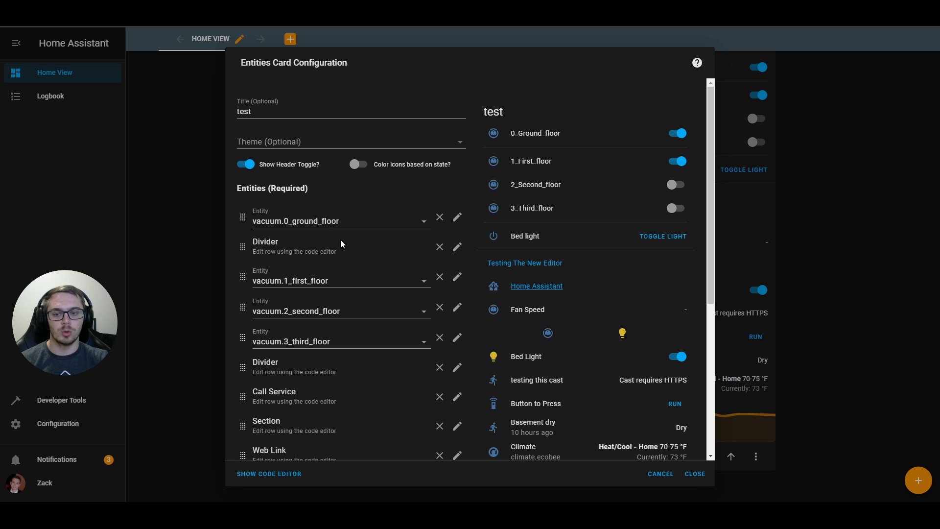
- Rename the ground-floor vacuum row 'BAsement Vacuum' with icon mdi:run and Last Changed secondary info
left_click(457, 218)
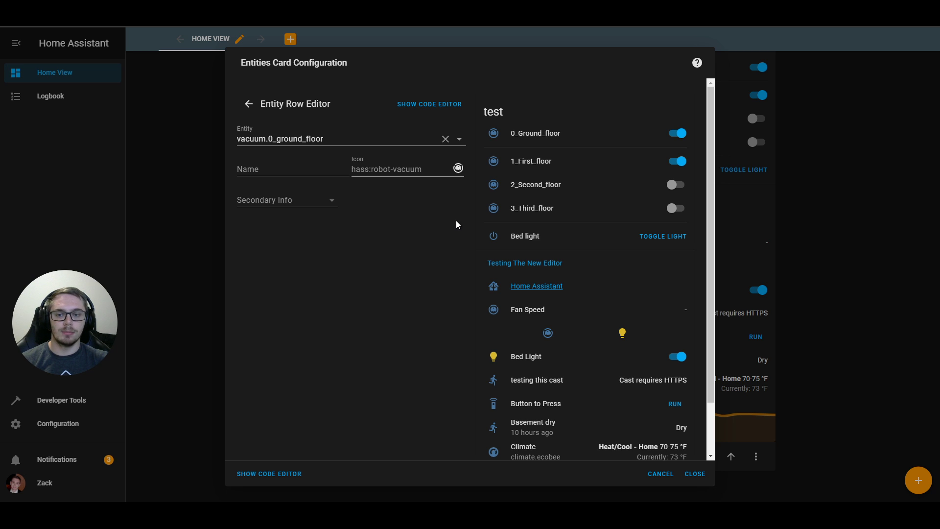
left_click(265, 167)
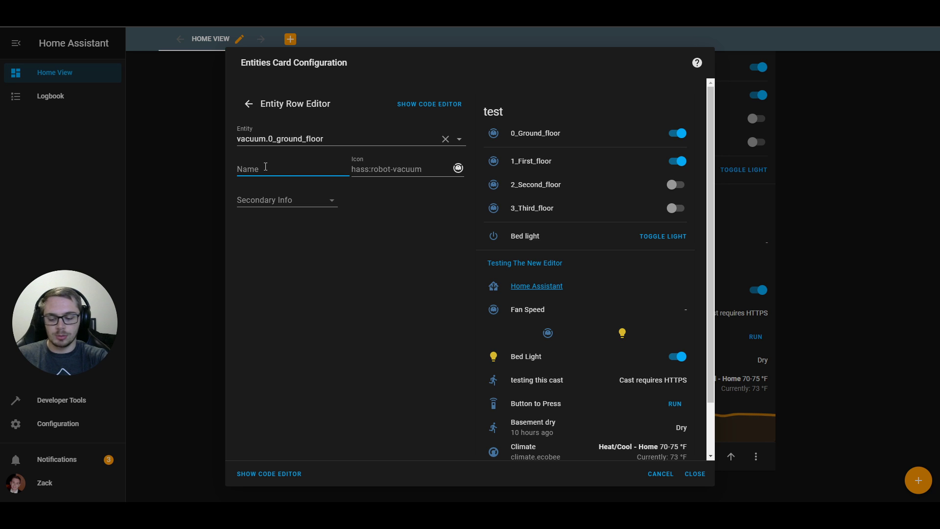
type("BAsem")
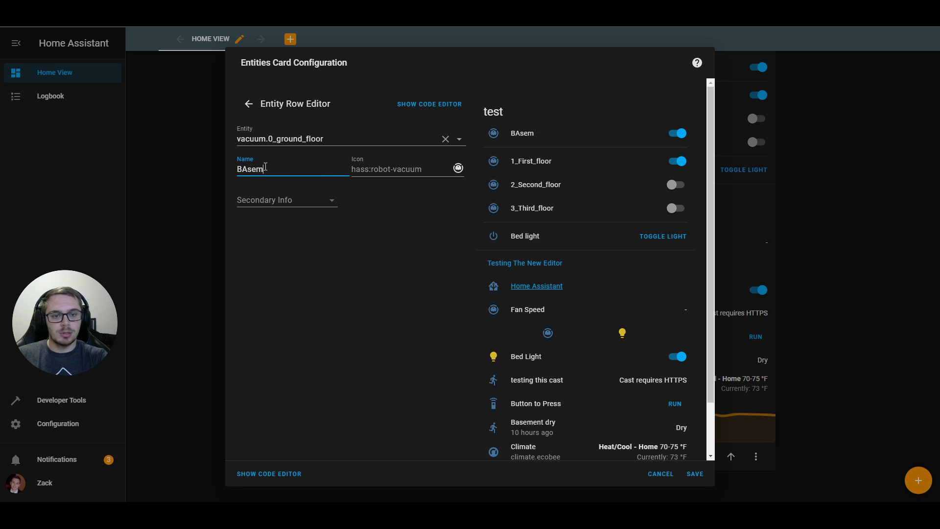
type("ent Vacuum")
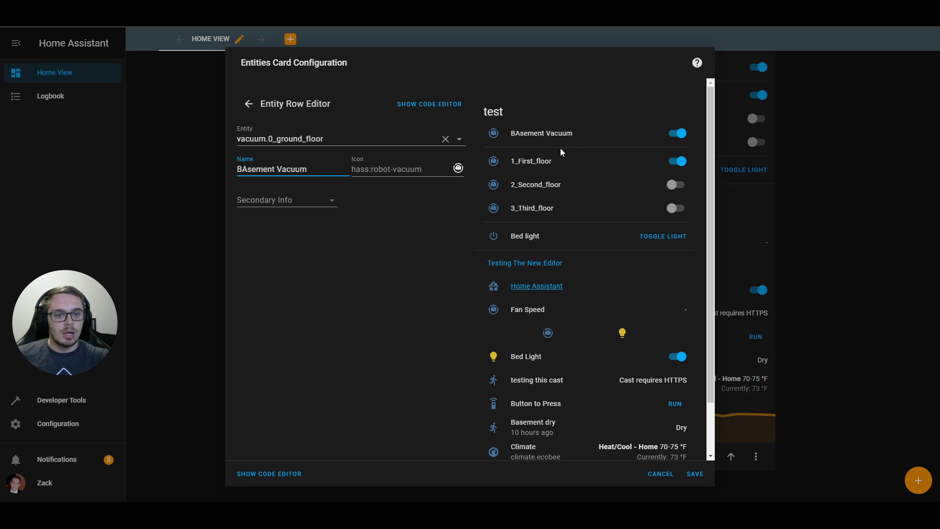
left_click(383, 170)
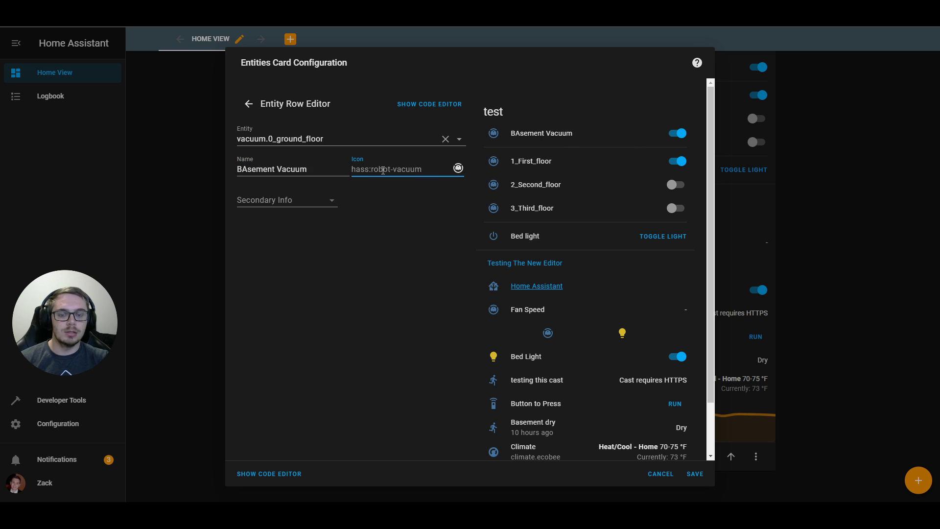
type("mdi")
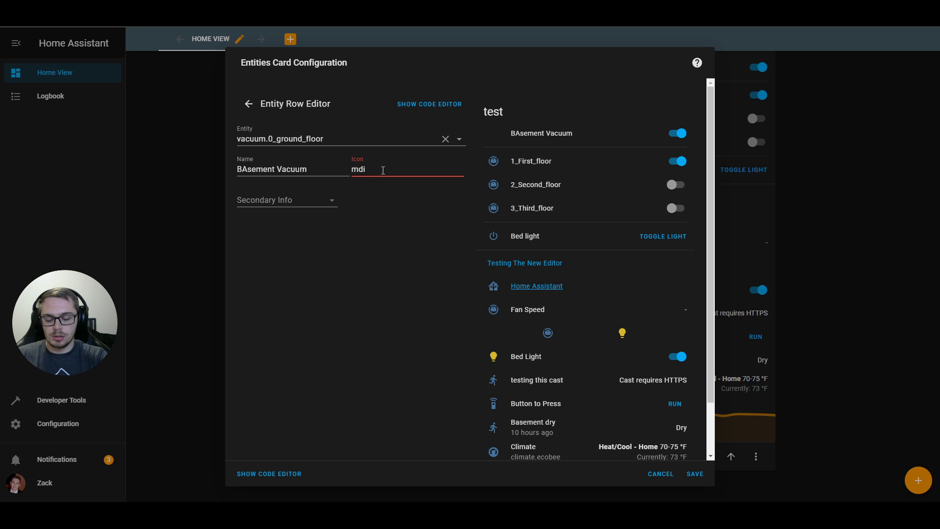
type(":run")
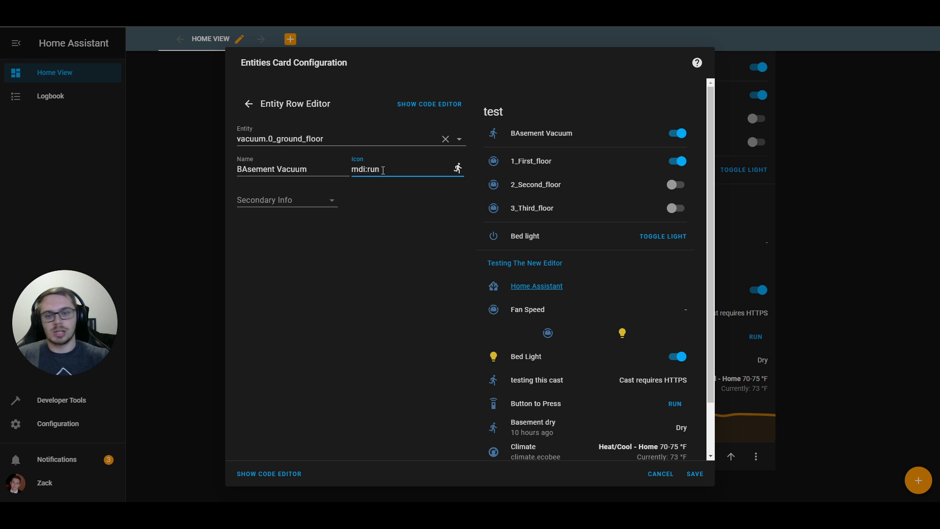
left_click(407, 202)
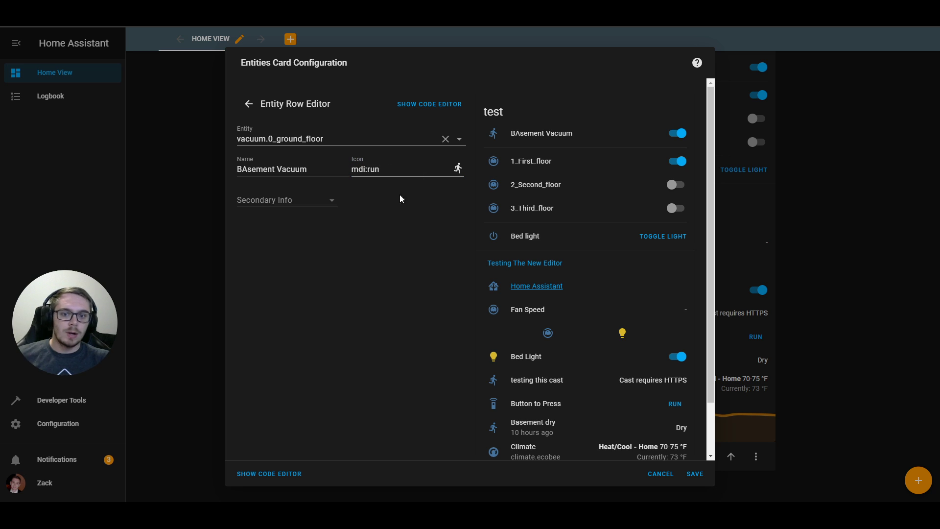
left_click(289, 200)
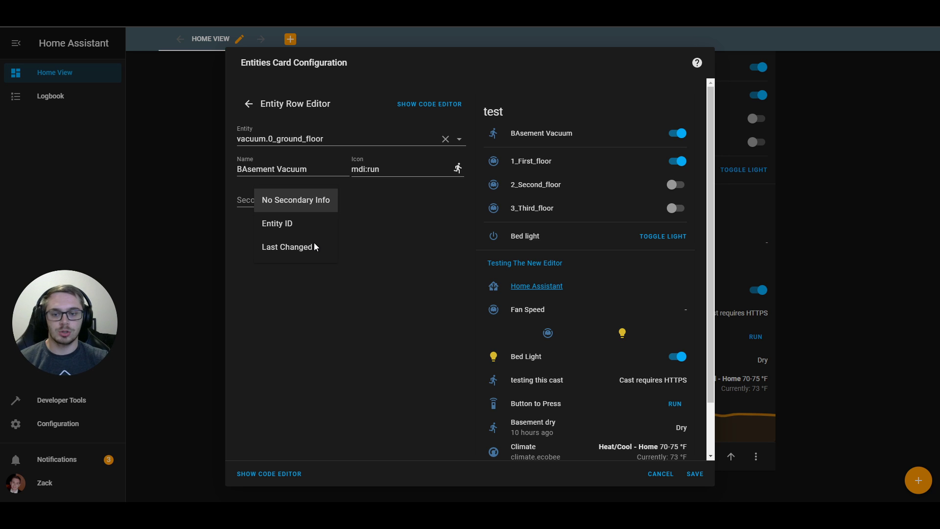
left_click(313, 244)
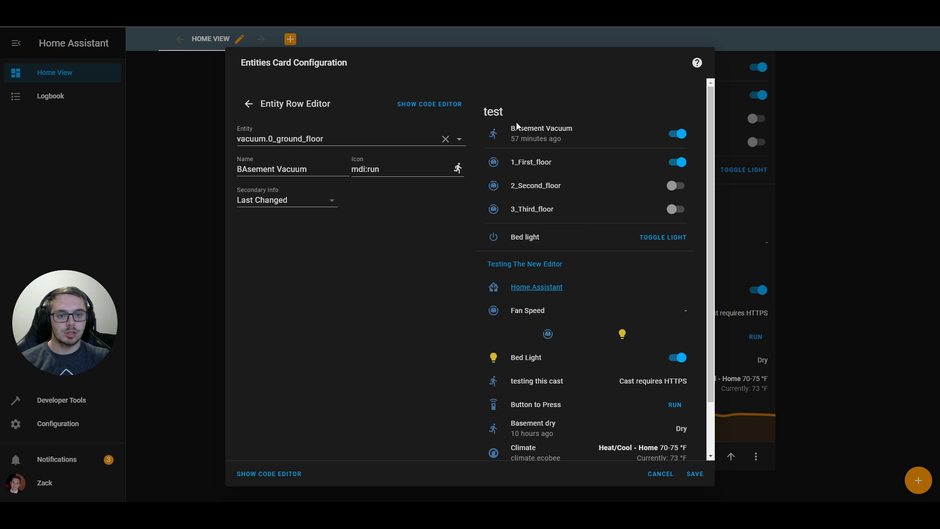
left_click_drag(509, 138, 563, 142)
- Return to the card's entities list and add Kitchen Lights as a new row
left_click(333, 295)
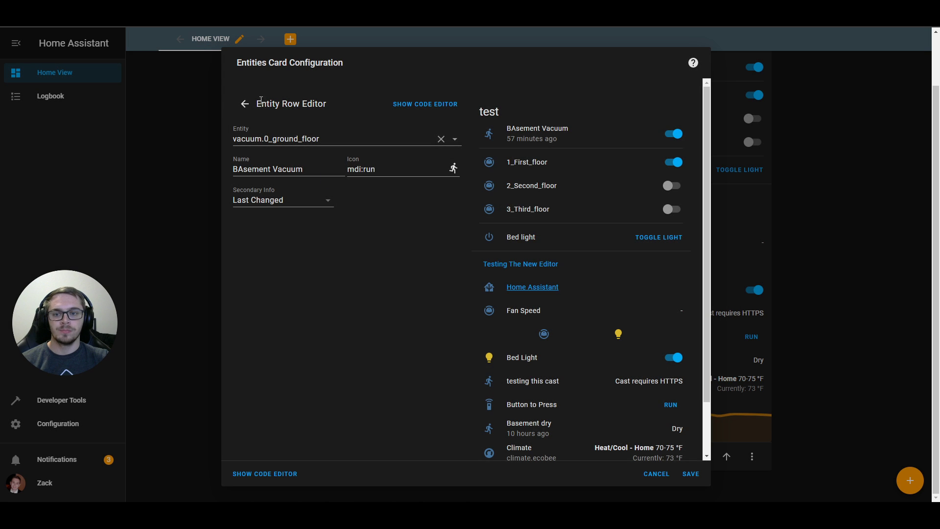
left_click(244, 104)
scroll(380, 328, "down", 3)
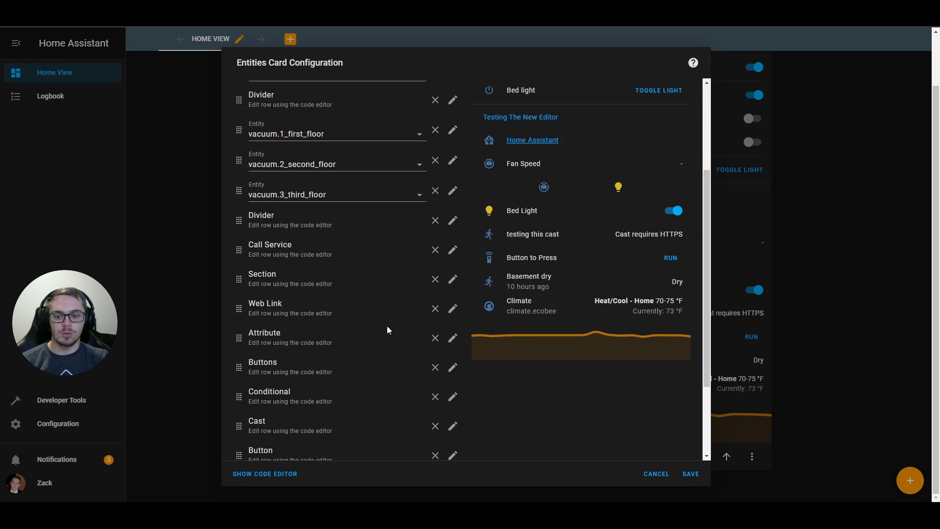
scroll(388, 330, "down", 2)
scroll(440, 380, "up", 5)
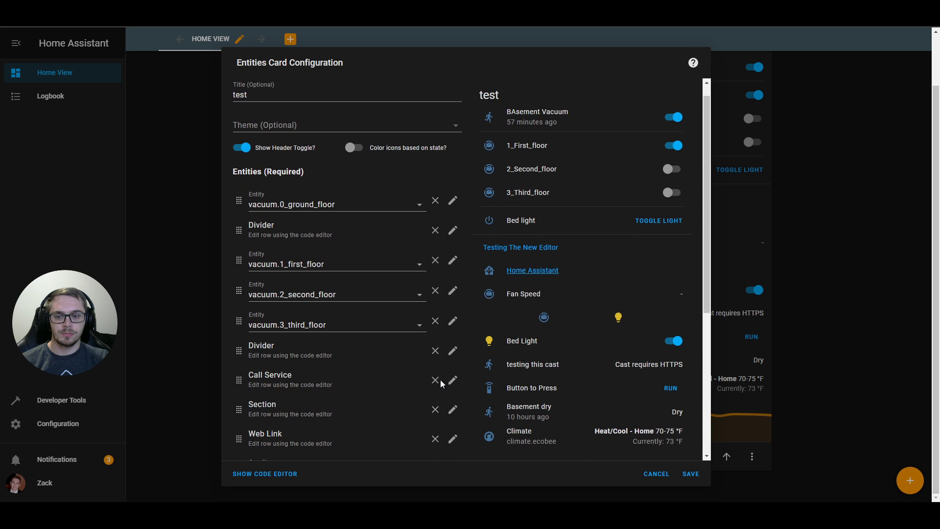
scroll(440, 380, "down", 6)
left_click(318, 428)
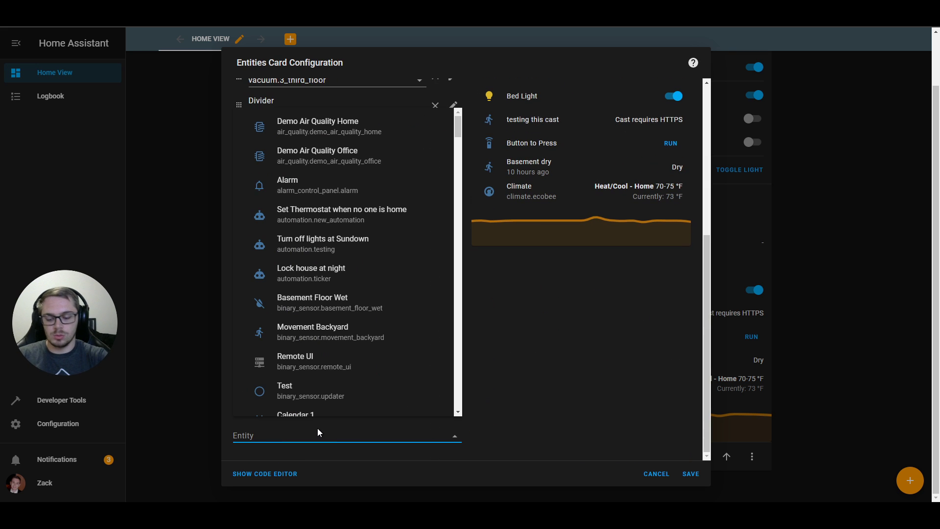
type("ligh")
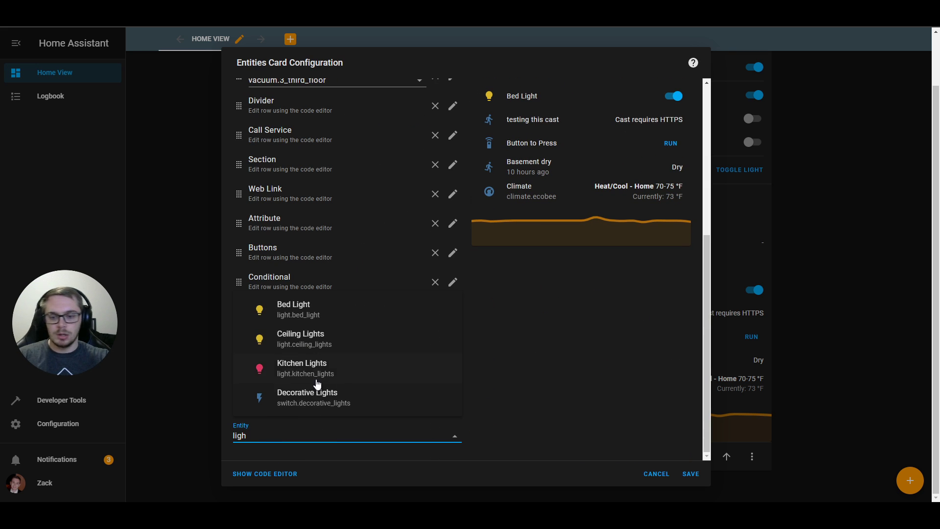
left_click(317, 383)
- Set the Kitchen Lights row's secondary info to Brightness
left_click(452, 435)
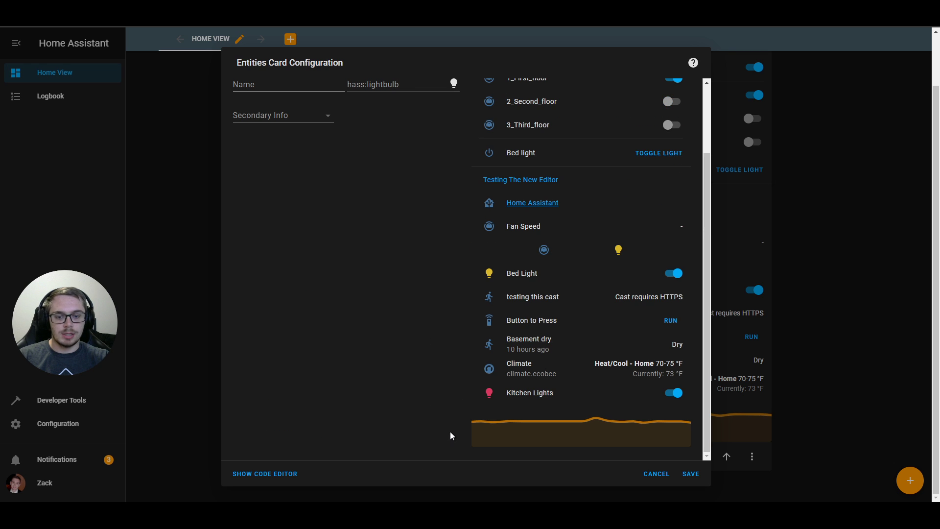
left_click(309, 203)
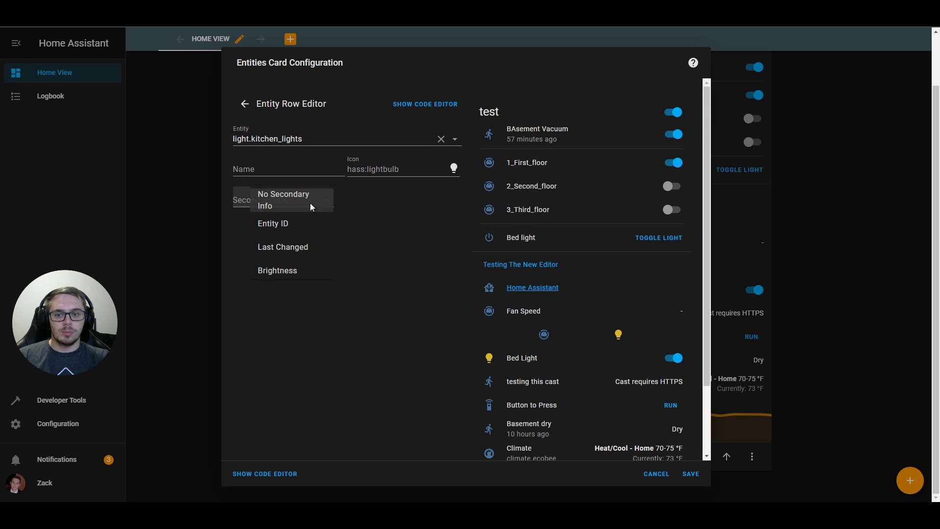
left_click(291, 271)
scroll(558, 297, "down", 2)
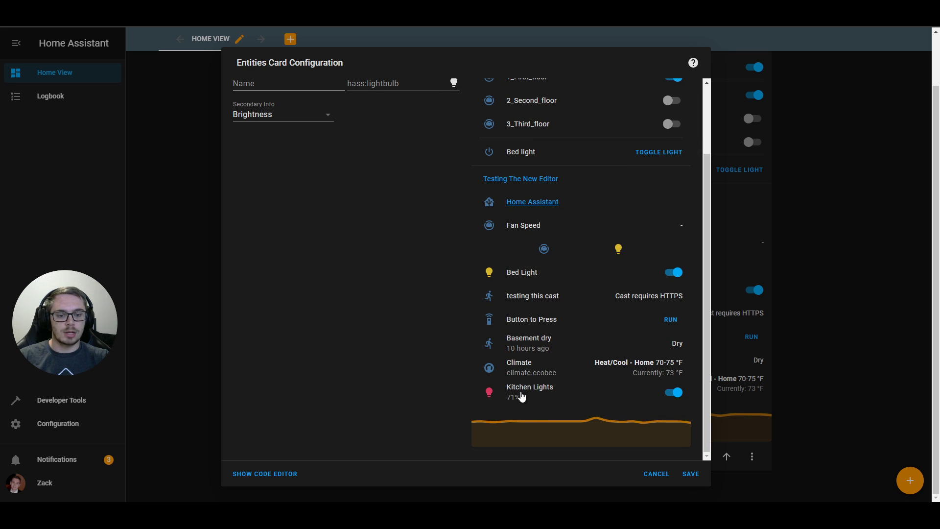
scroll(396, 284, "up", 2)
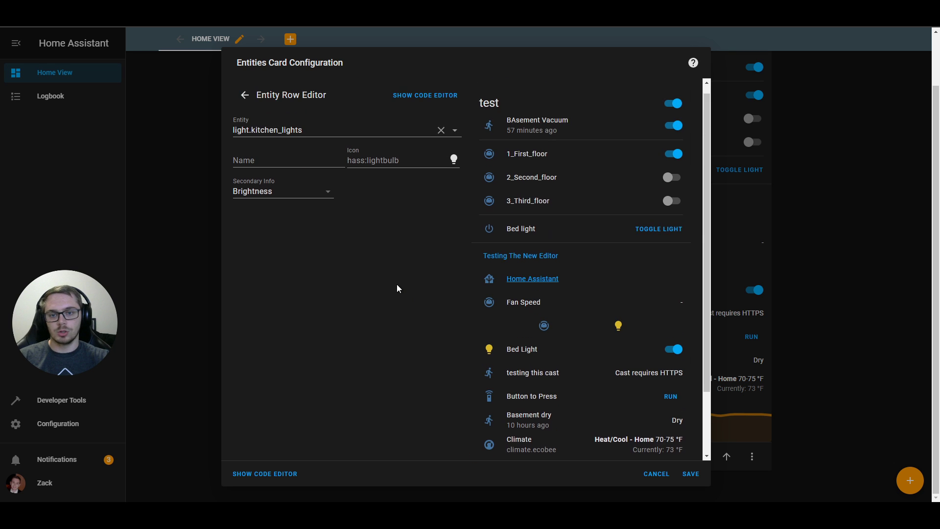
left_click(293, 166)
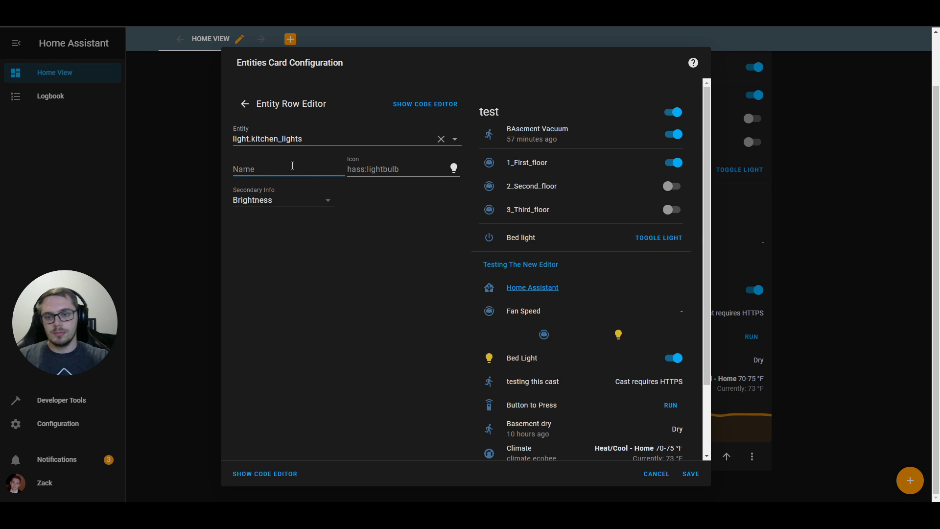
left_click(356, 233)
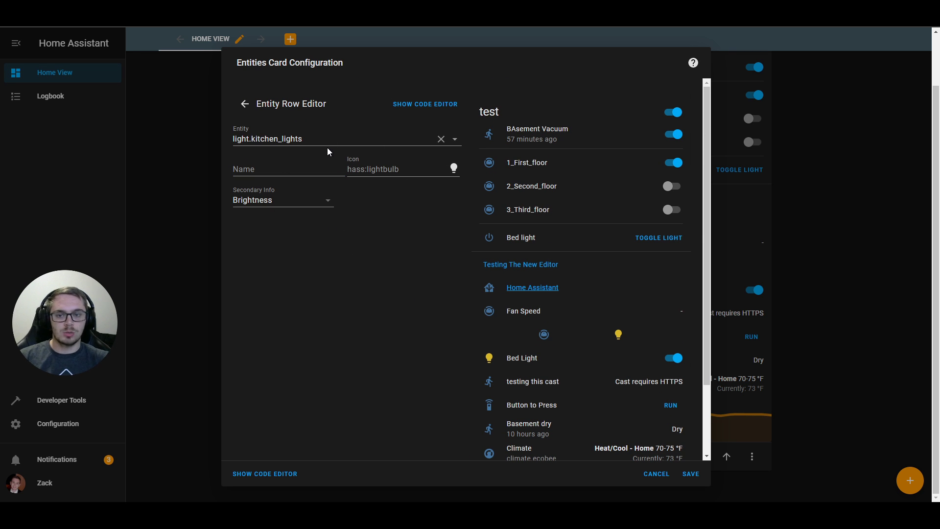
left_click(244, 104)
scroll(412, 284, "down", 2)
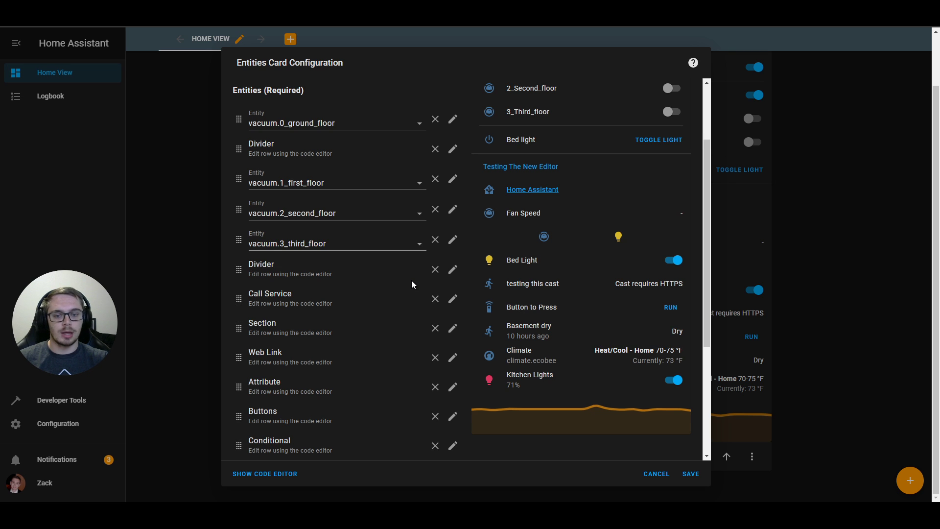
scroll(411, 281, "up", 2)
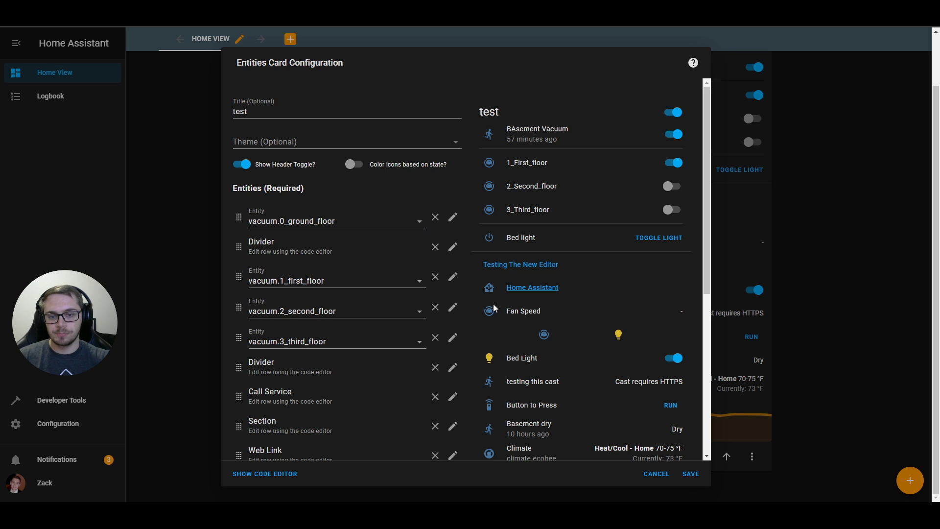
scroll(497, 310, "down", 6)
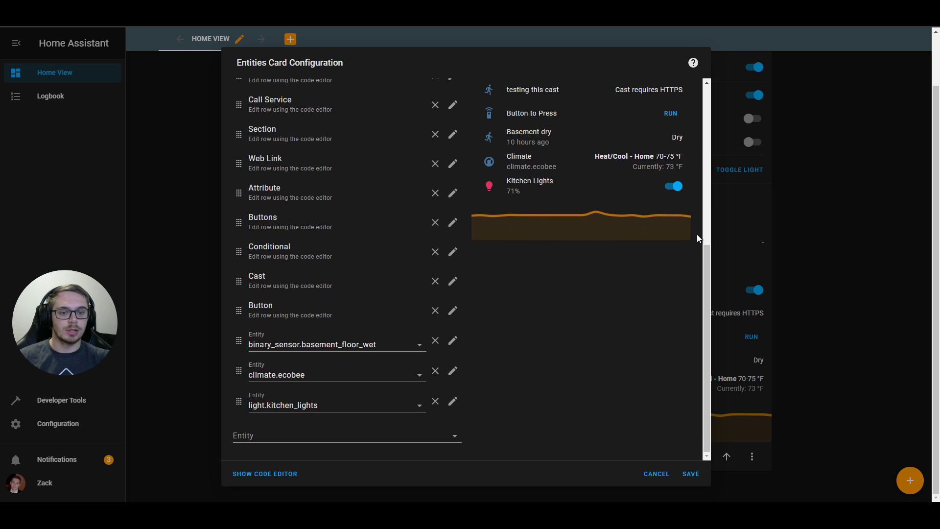
left_click(255, 474)
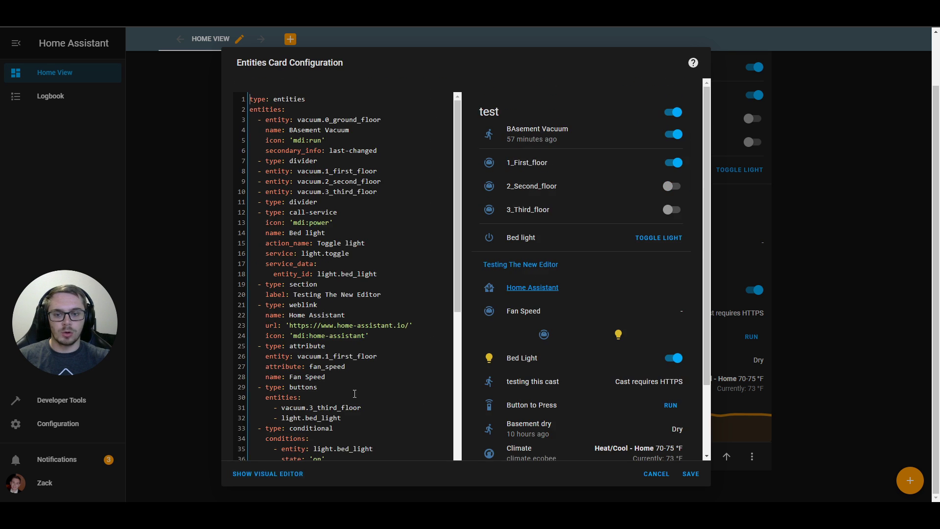
scroll(357, 303, "down", 6)
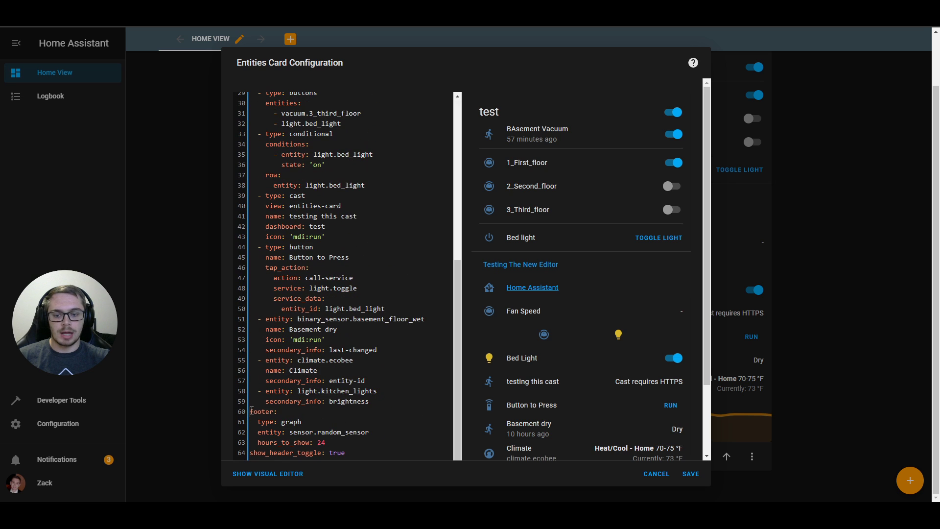
left_click_drag(250, 411, 378, 449)
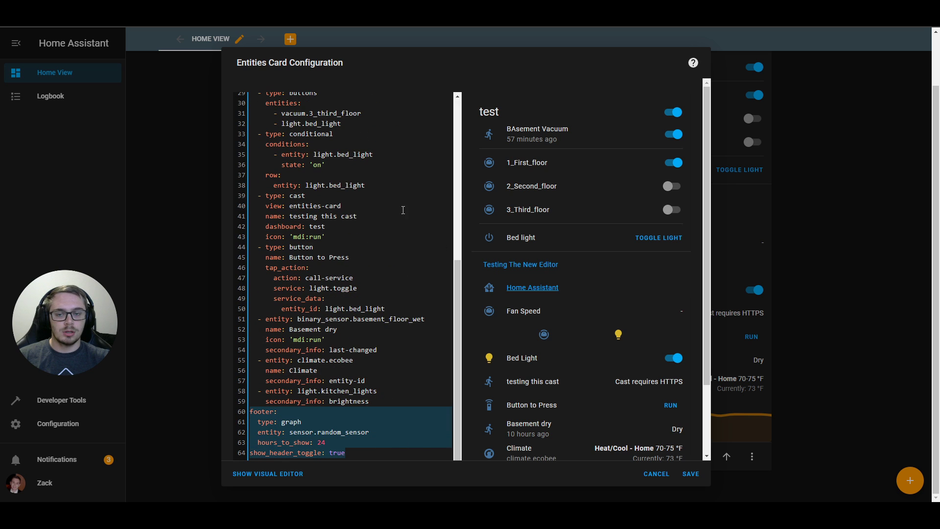
left_click_drag(250, 452, 254, 412)
scroll(317, 375, "down", 1)
left_click(268, 473)
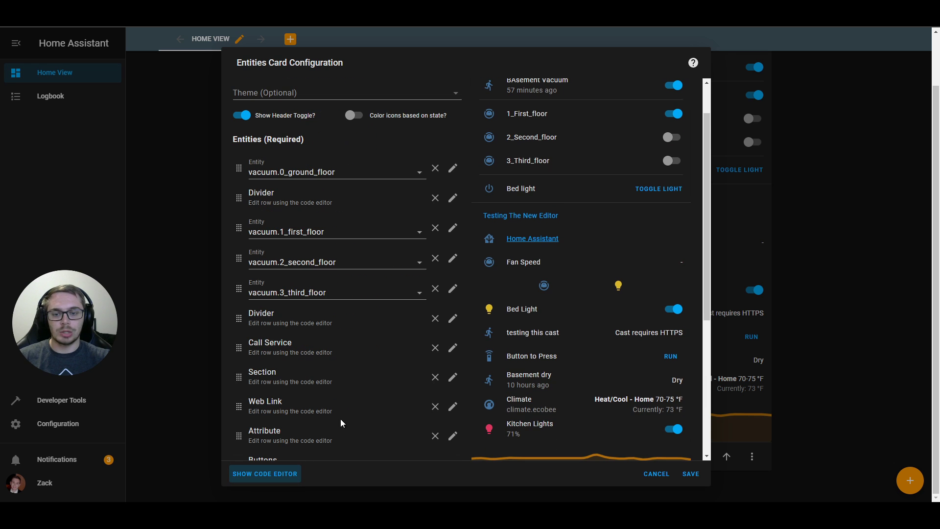
scroll(339, 408, "down", 5)
scroll(380, 338, "up", 10)
scroll(352, 387, "down", 10)
scroll(446, 411, "up", 6)
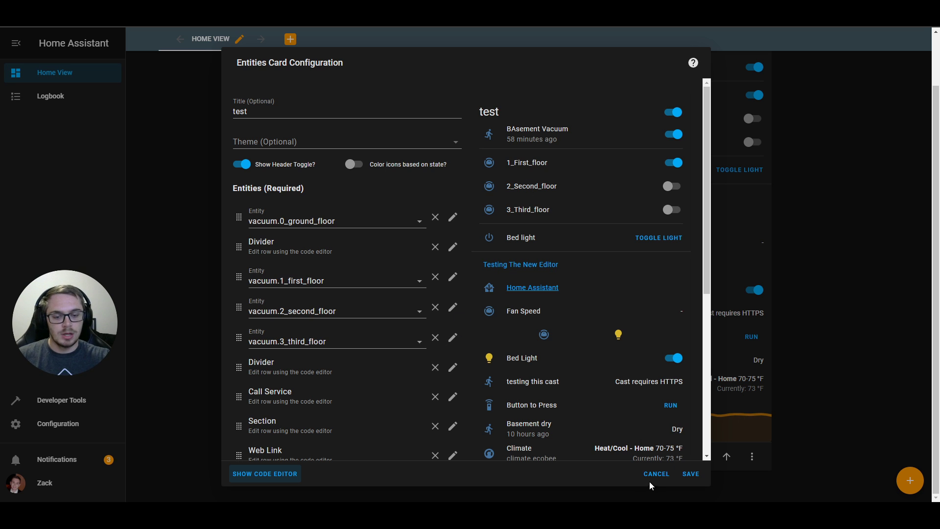
- Save the edited test card and exit dashboard edit mode
left_click(692, 479)
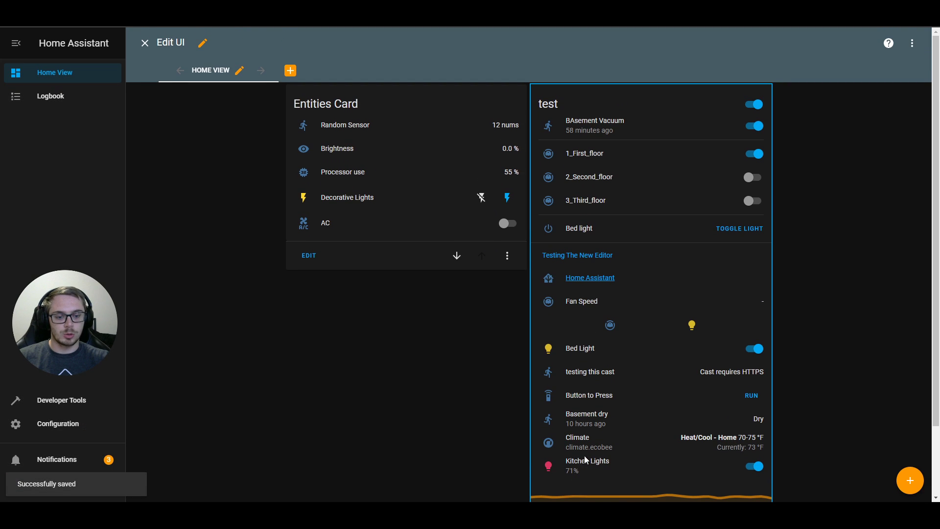
left_click(145, 44)
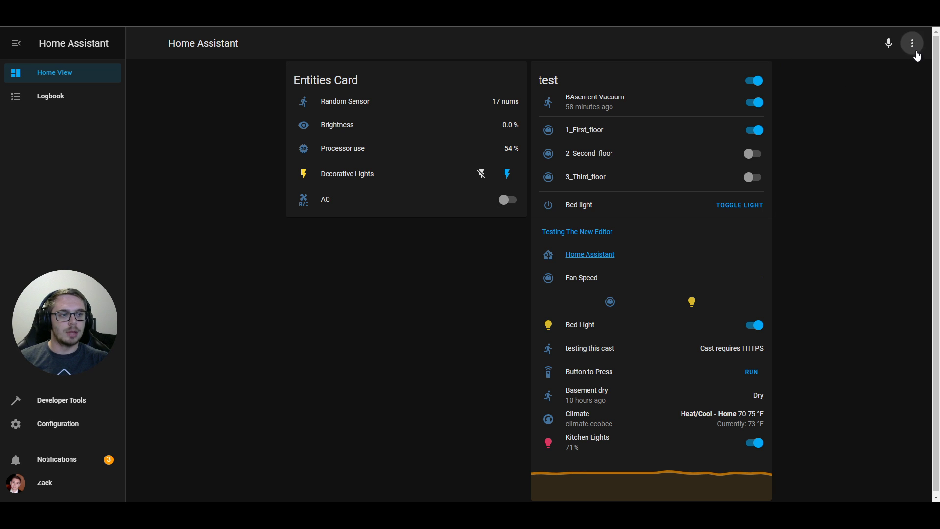
- Enter edit mode and add a calendar card to the dashboard
left_click(912, 43)
left_click(892, 72)
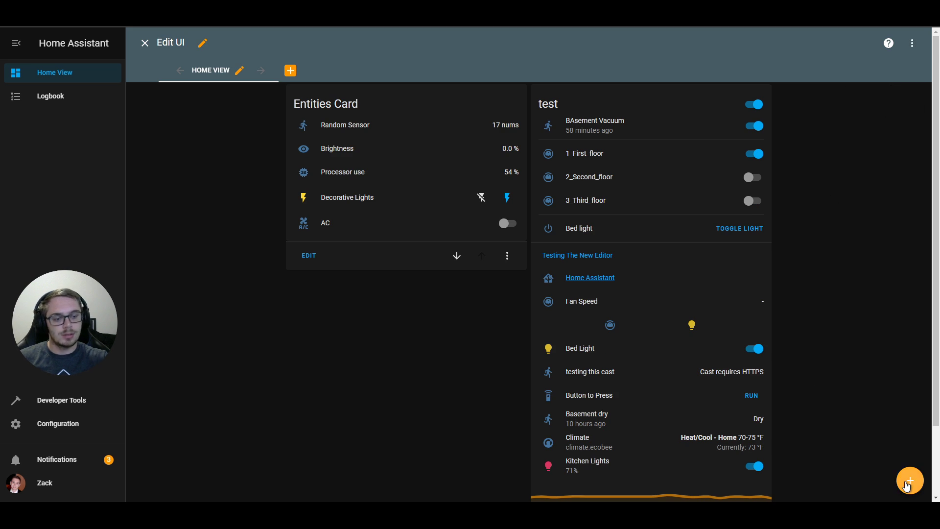
left_click(907, 482)
left_click(595, 247)
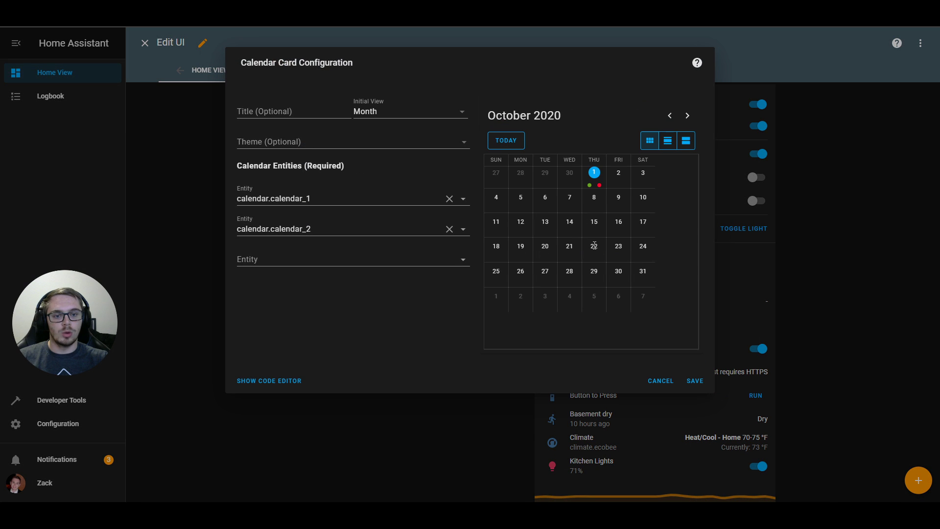
left_click(695, 381)
- Set the calendar card's Initial View to Day and save it
left_click(676, 361)
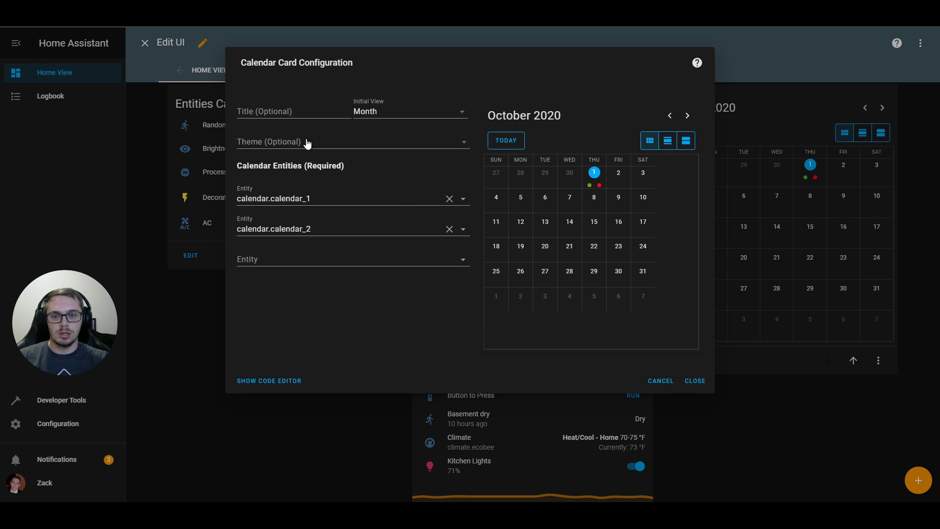
left_click(398, 111)
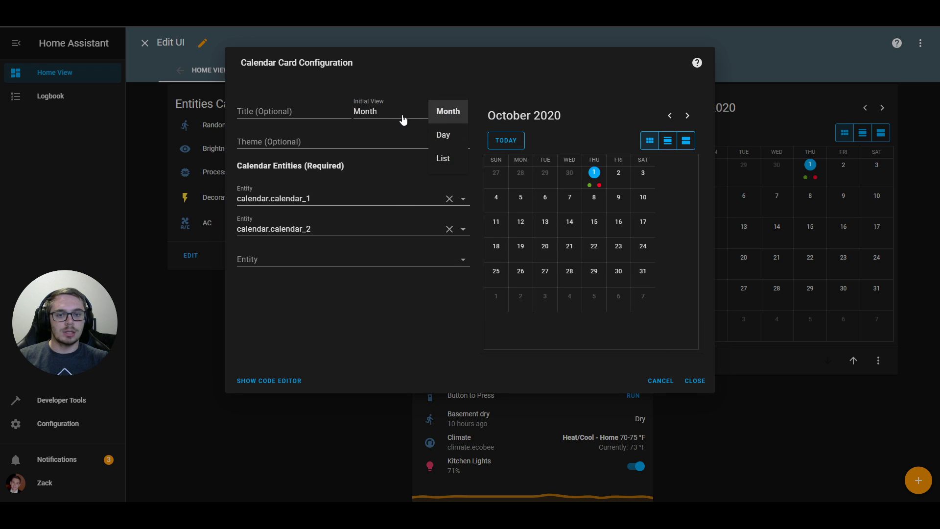
left_click(443, 135)
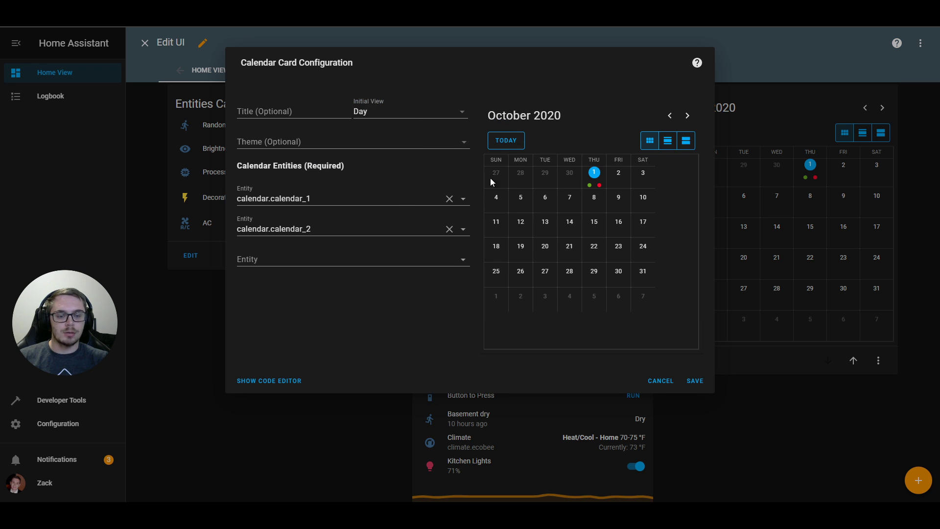
left_click(695, 381)
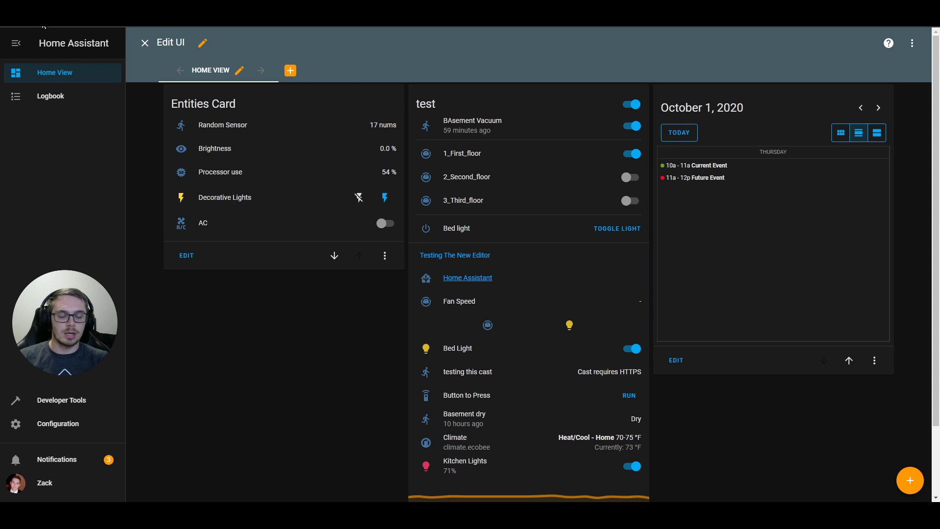
- Reload the dashboard, try the calendar's month, day and list views, then open Logbook
key("F5")
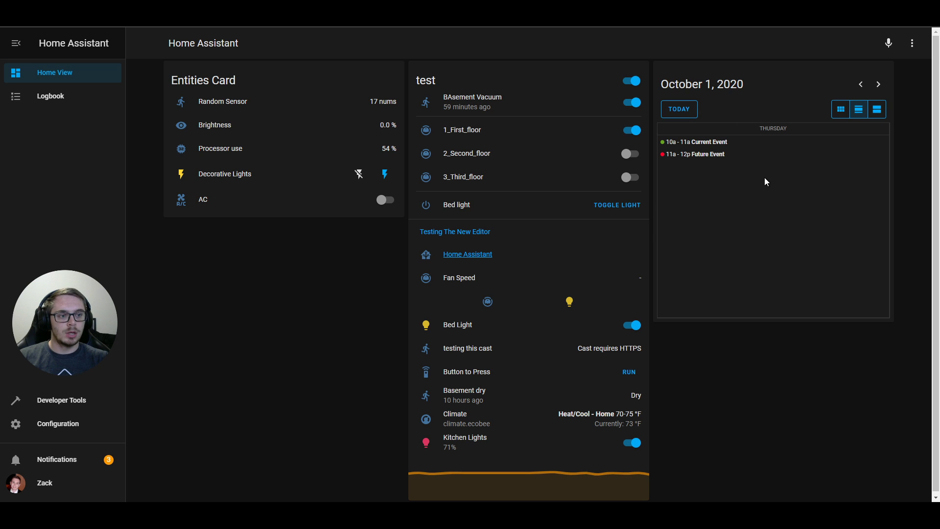
left_click(845, 115)
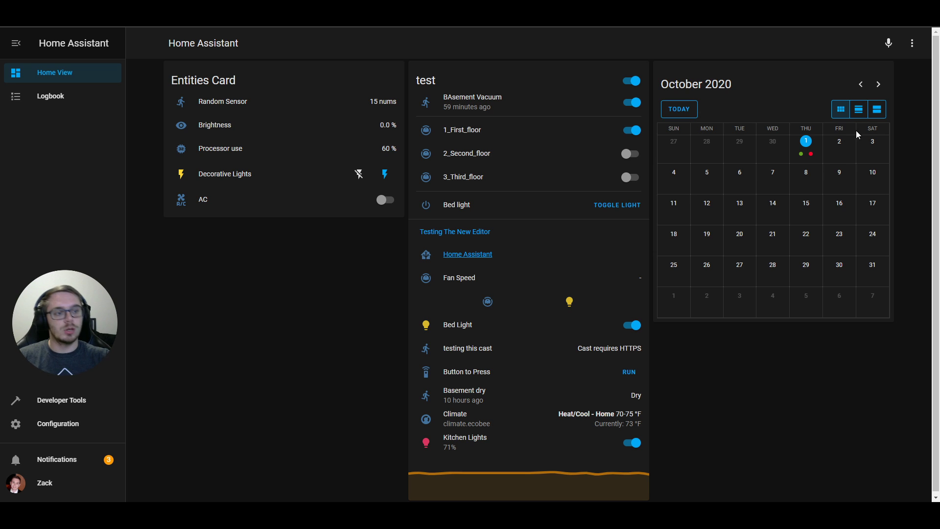
left_click(858, 111)
left_click(877, 115)
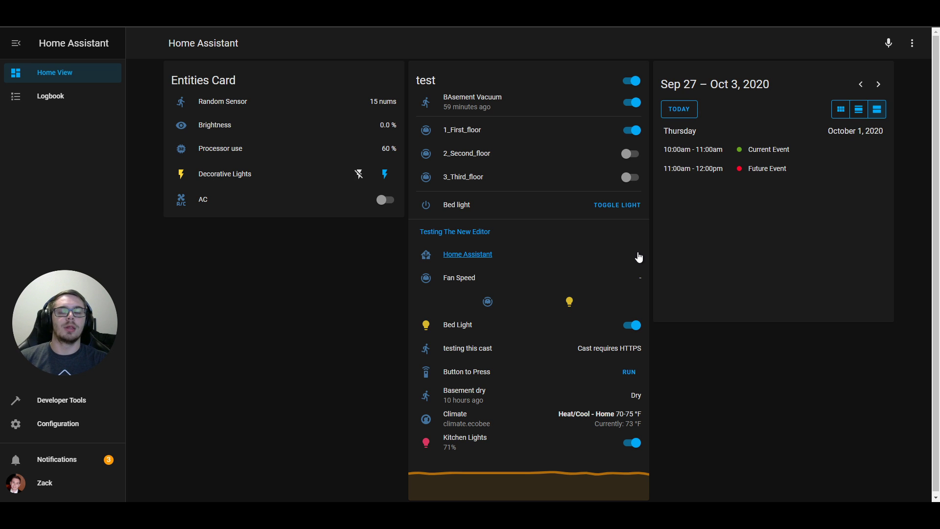
left_click(47, 101)
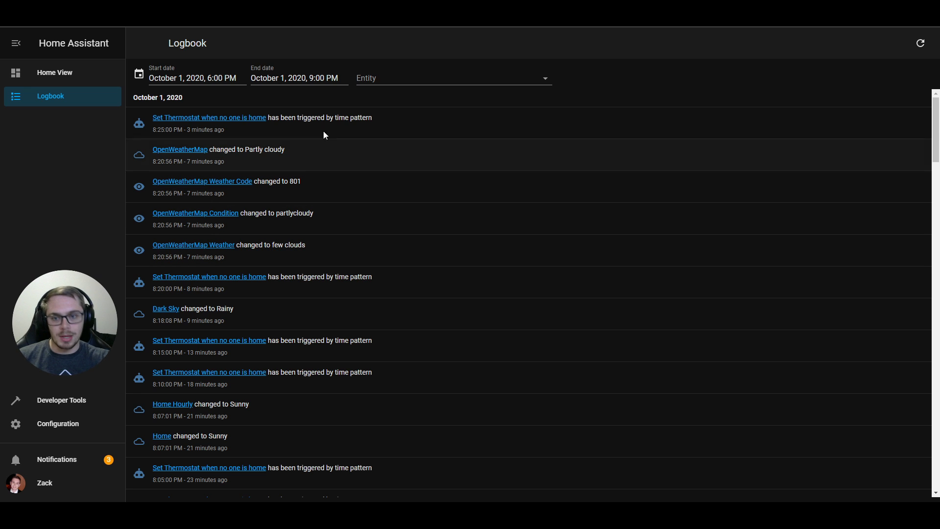
left_click_drag(276, 115, 347, 118)
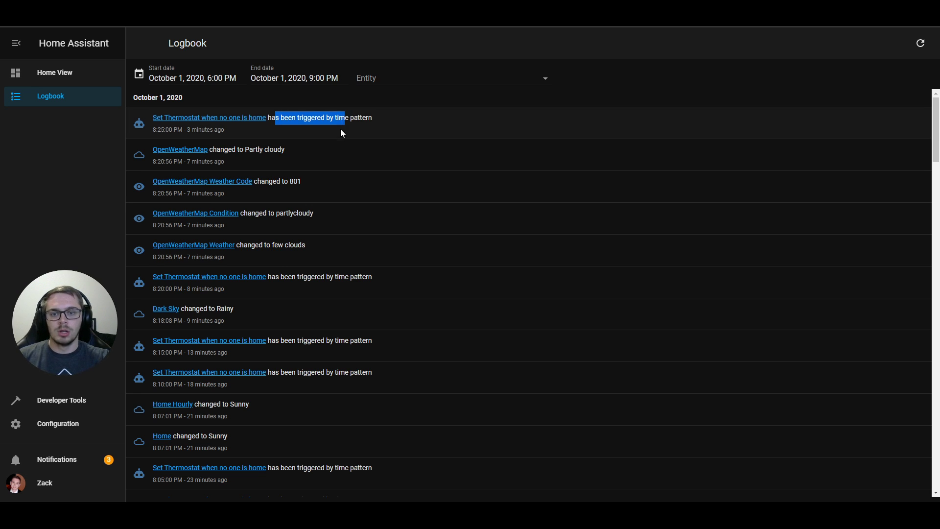
left_click(447, 126)
left_click(191, 119)
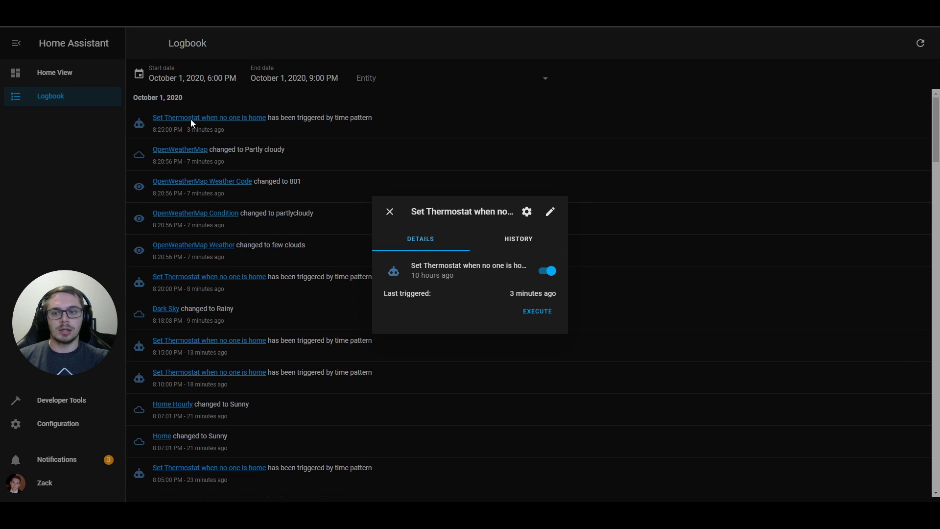
left_click(389, 212)
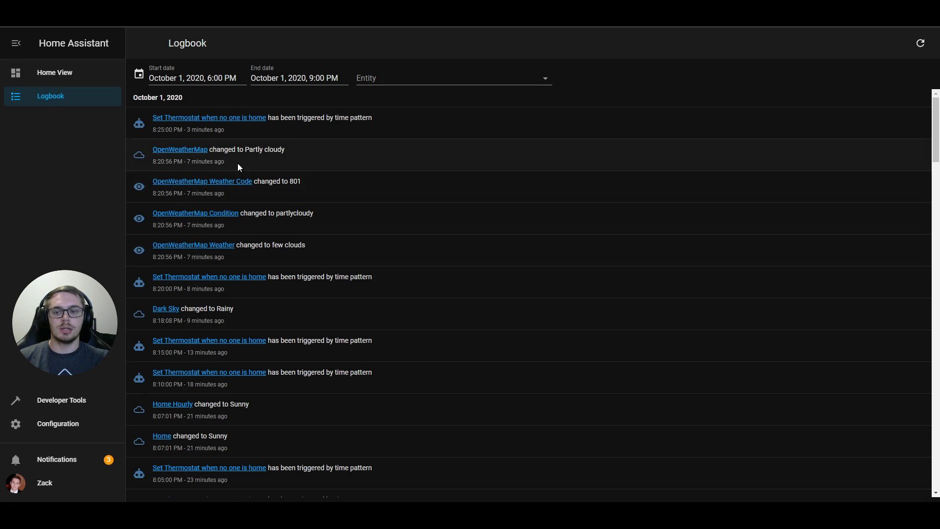
scroll(294, 343, "down", 8)
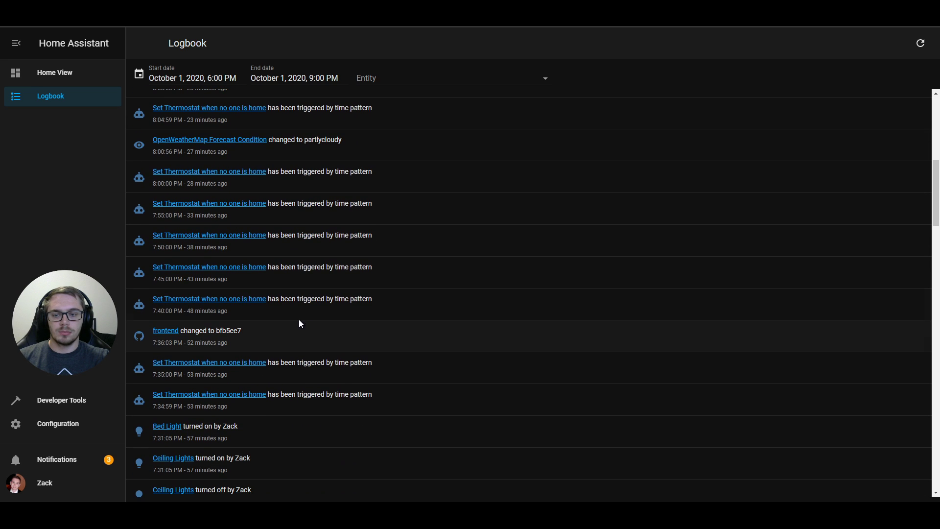
scroll(274, 293, "up", 8)
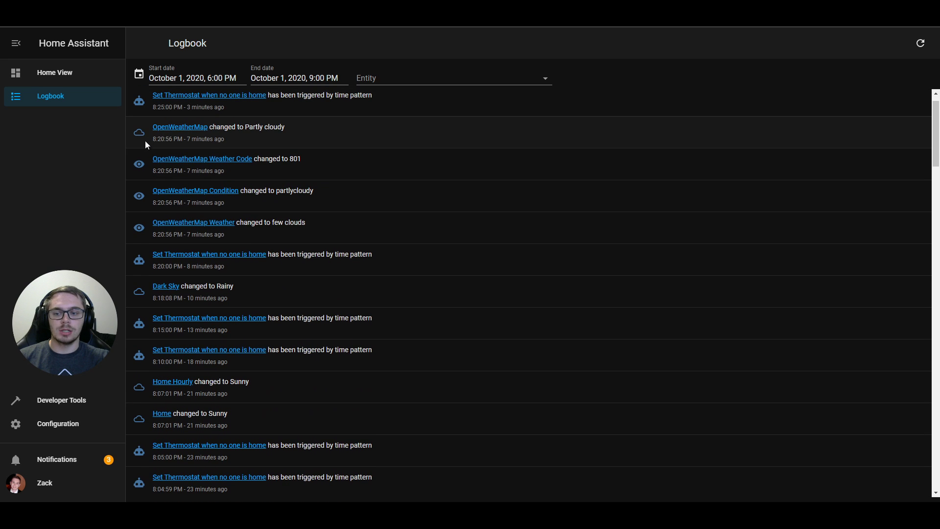
scroll(224, 197, "down", 6)
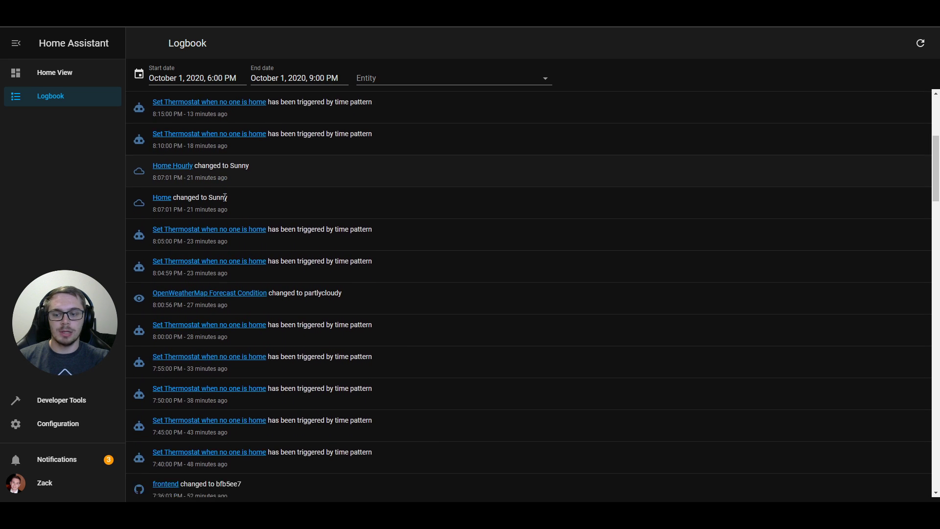
scroll(224, 197, "down", 5)
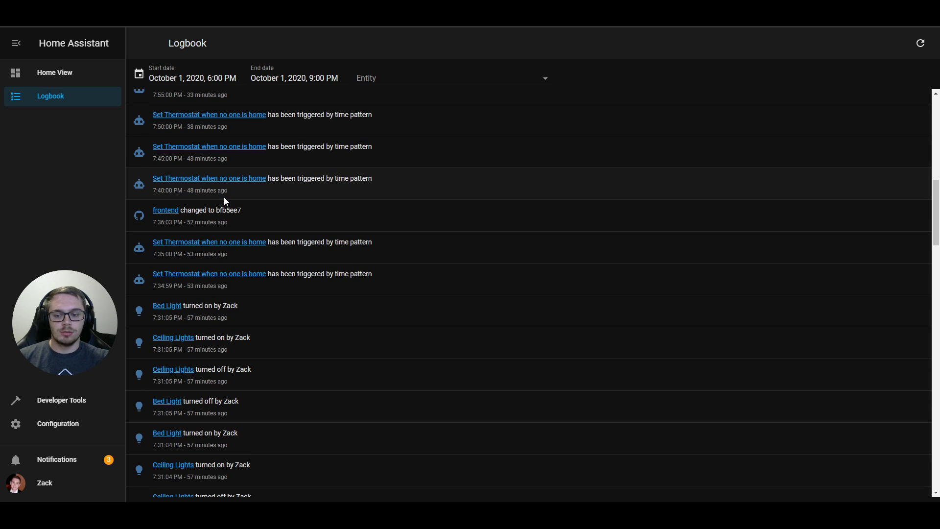
scroll(225, 197, "down", 3)
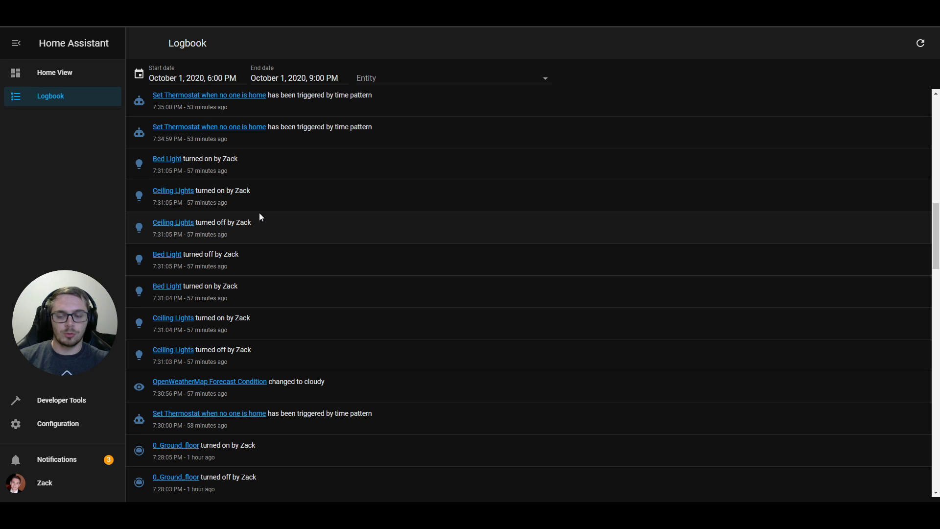
scroll(260, 217, "down", 10)
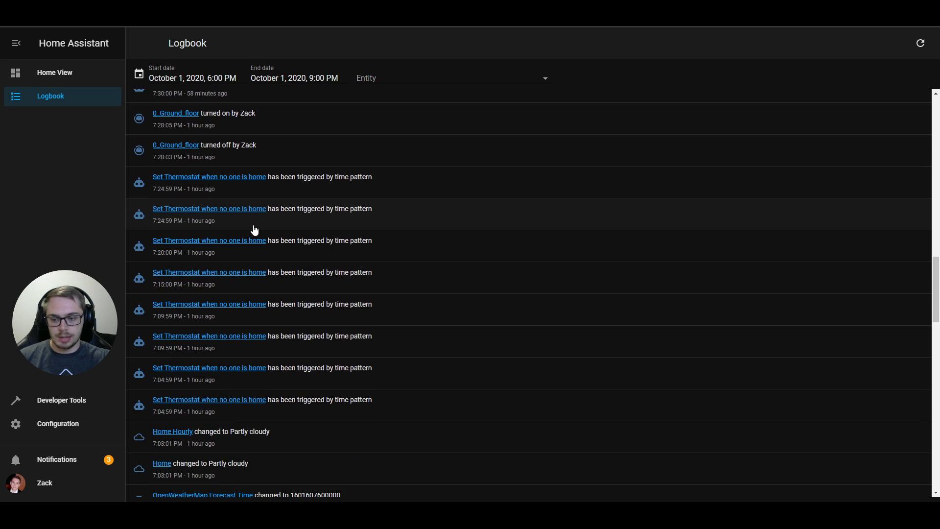
scroll(292, 284, "down", 3)
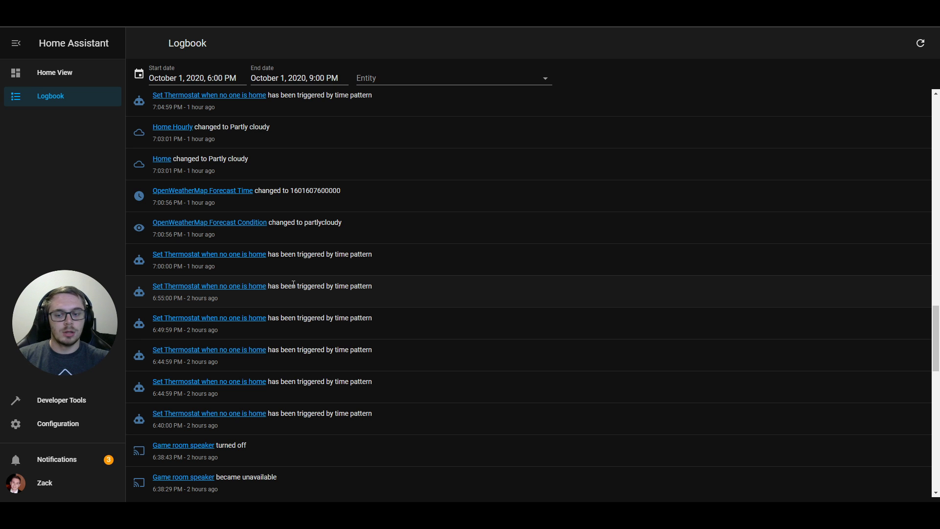
scroll(313, 282, "down", 3)
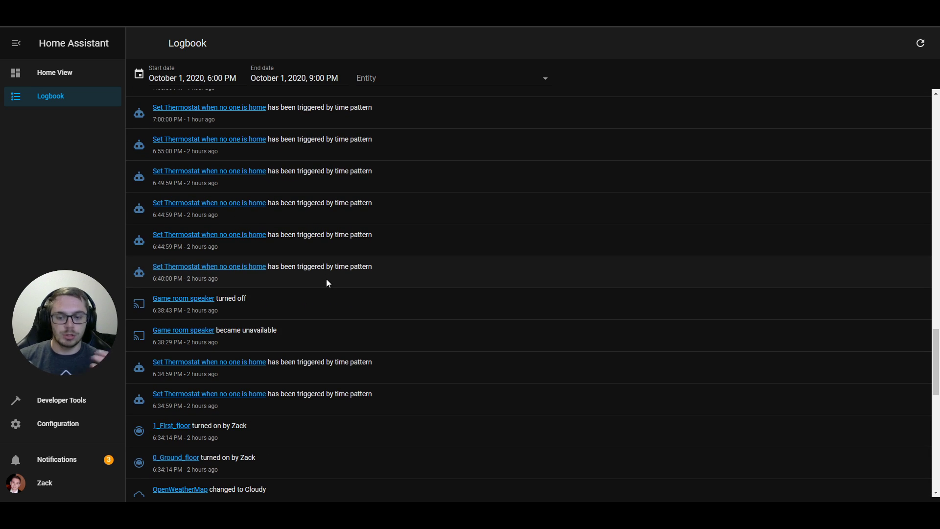
scroll(314, 285, "down", 1)
scroll(313, 285, "down", 3)
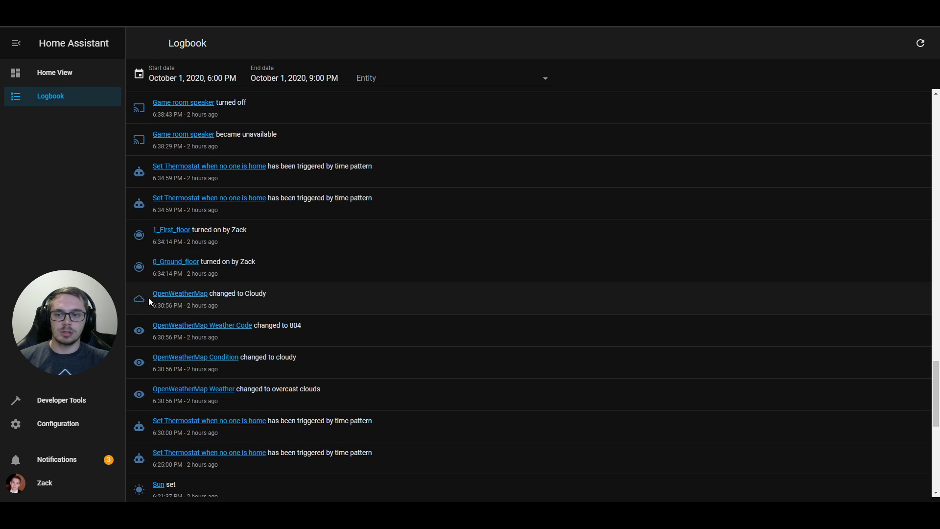
scroll(219, 442, "down", 3)
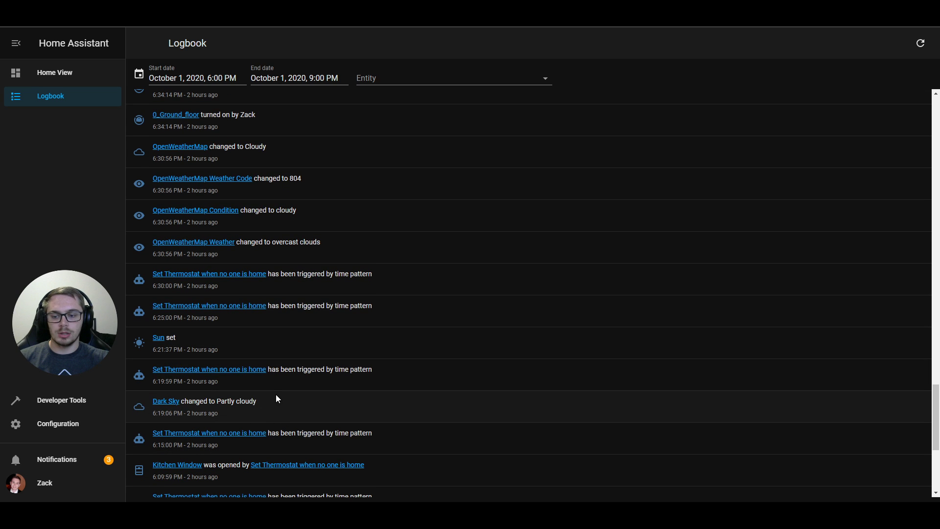
scroll(275, 394, "down", 5)
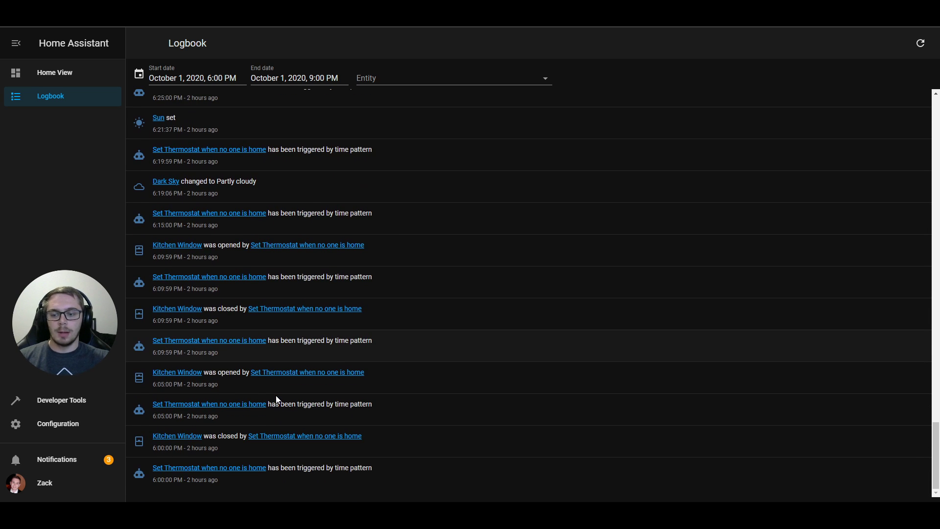
scroll(275, 395, "up", 15)
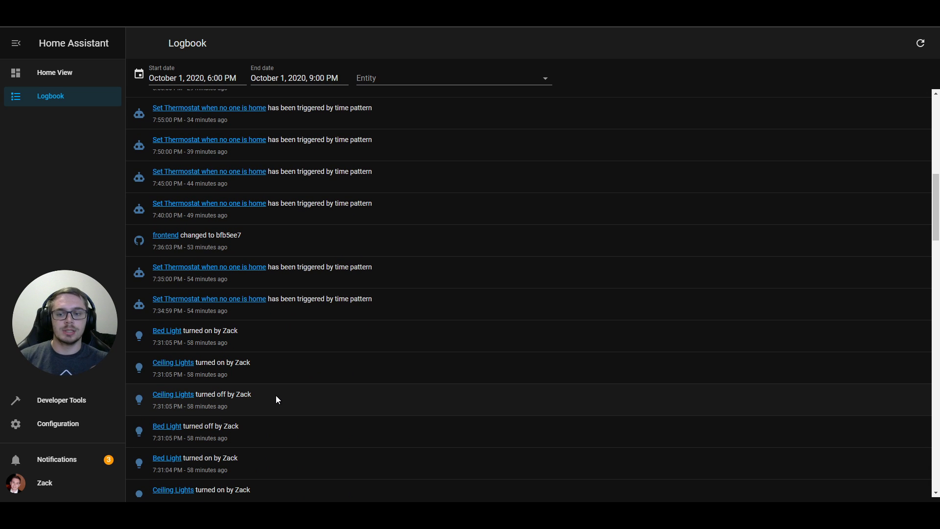
- Highlight a couple of logbook timestamps, then return to the Home View dashboard
scroll(275, 395, "up", 8)
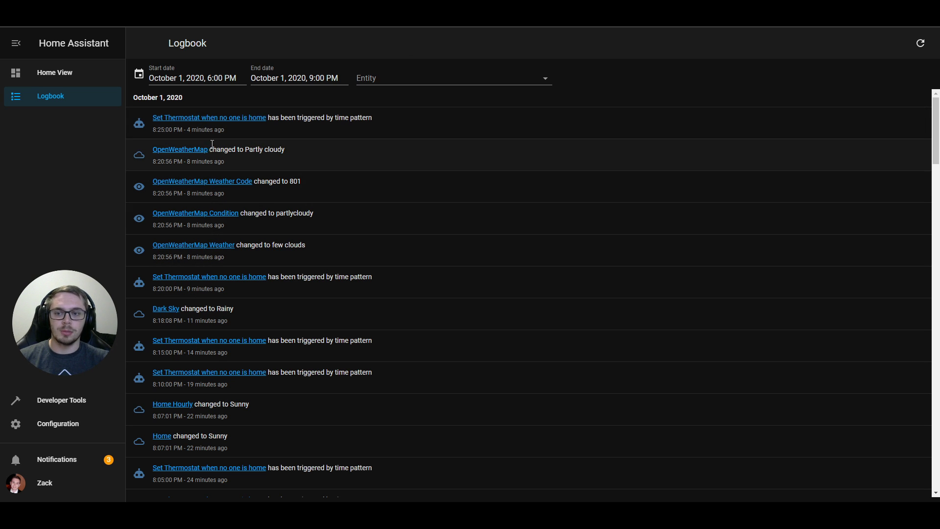
left_click_drag(185, 130, 213, 131)
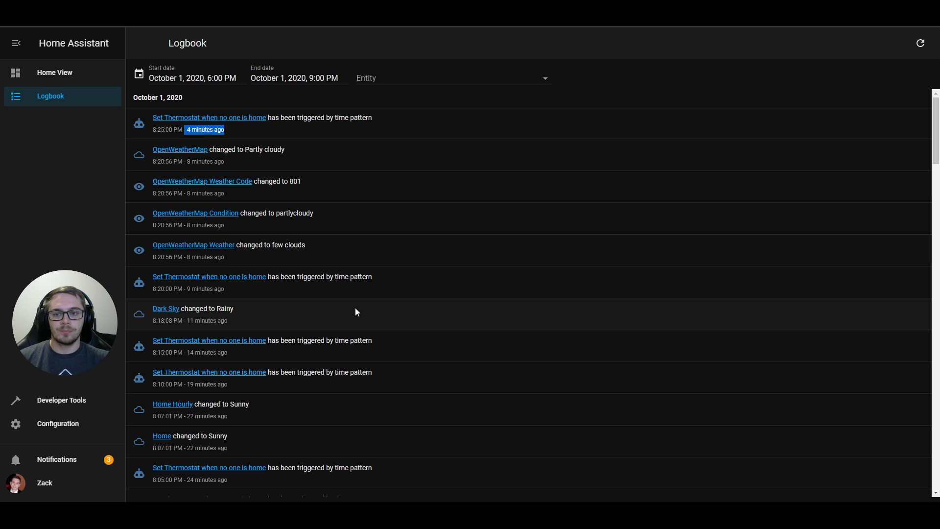
left_click(406, 163)
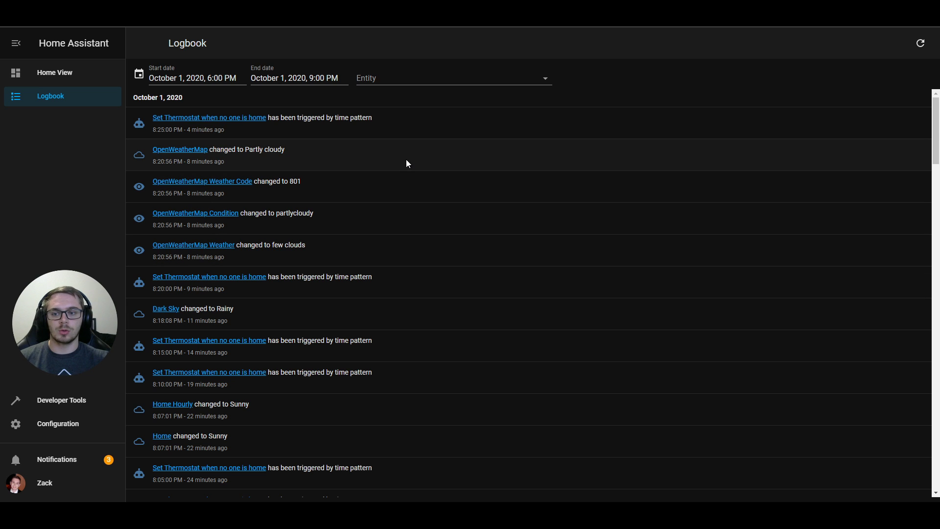
left_click_drag(153, 192, 177, 193)
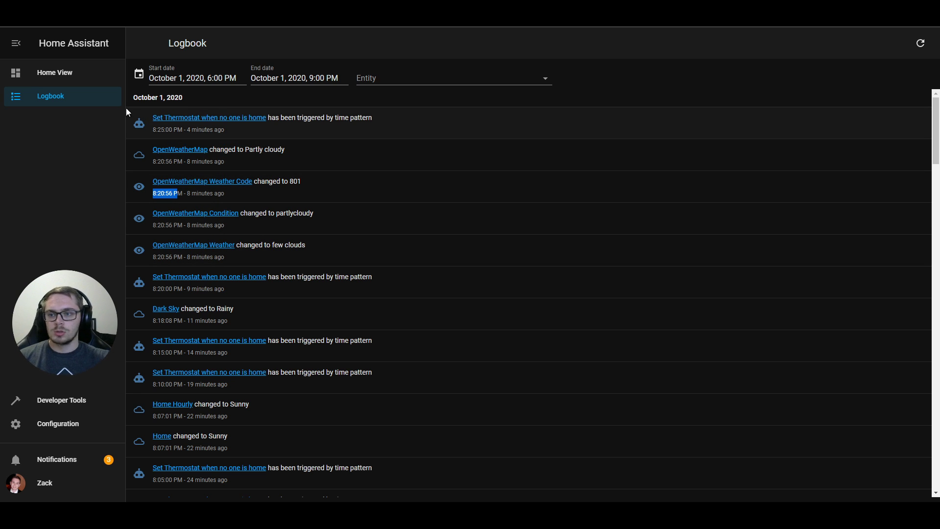
left_click(85, 81)
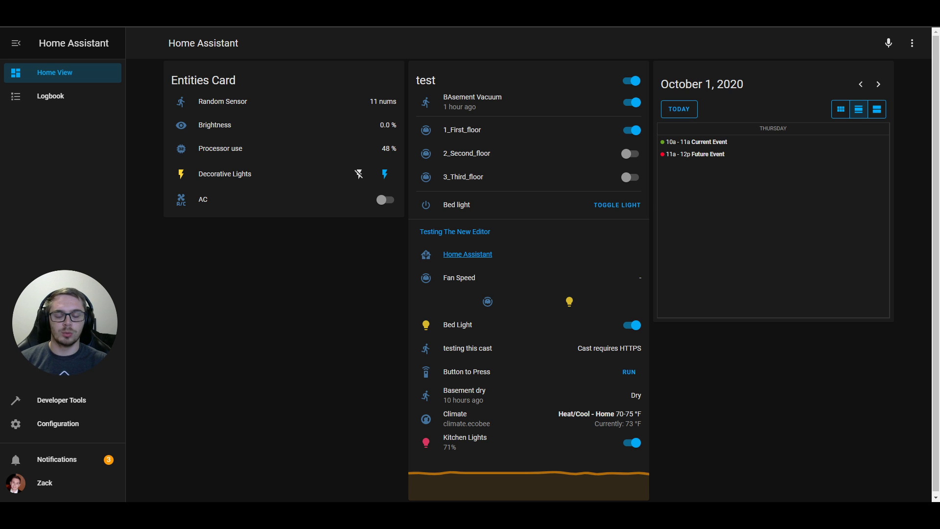
- Enter dashboard edit mode and open the raw YAML configuration editor
left_click(912, 43)
left_click(899, 75)
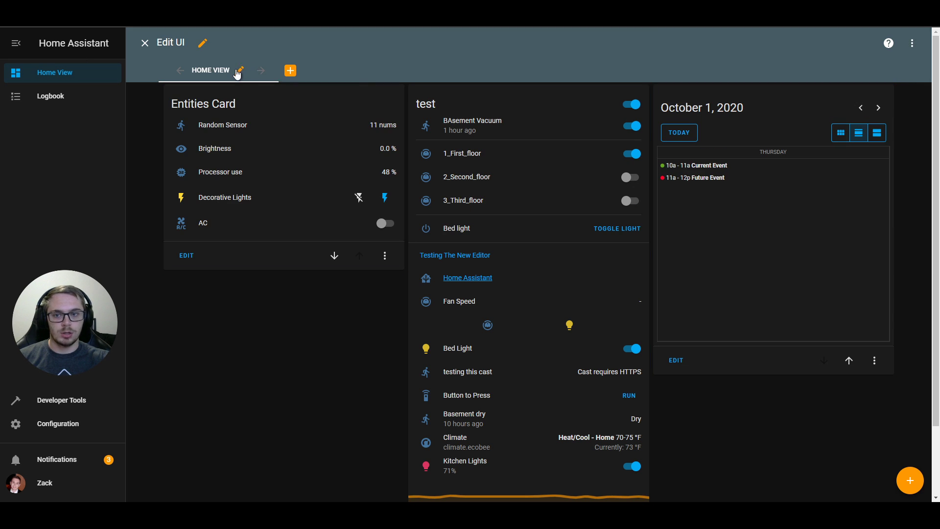
left_click(239, 71)
left_click(560, 384)
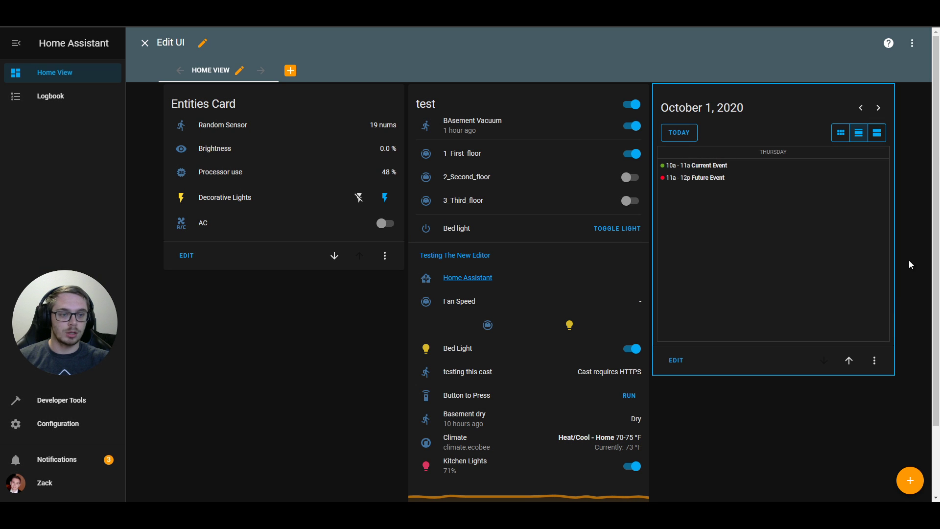
left_click(912, 43)
left_click(883, 93)
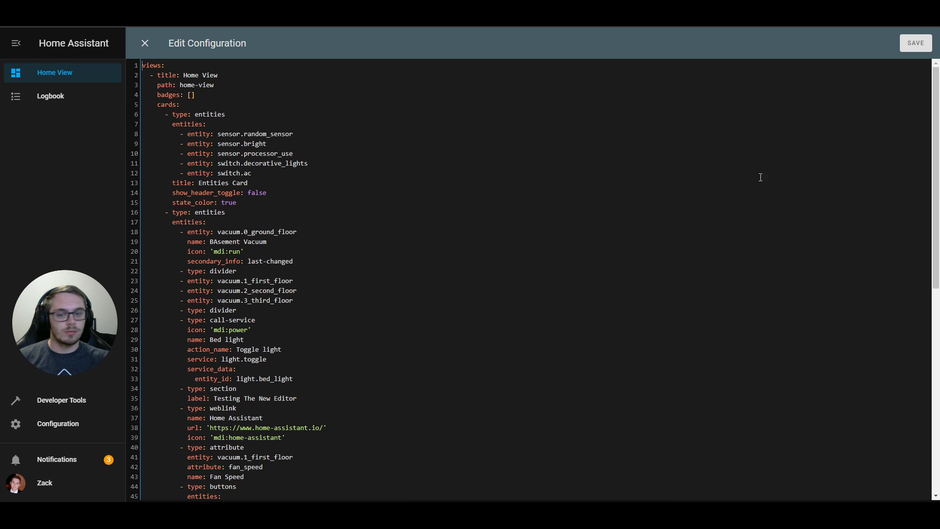
- Add a view type line under the home-view path, changing 'panel' to 'custom:my-new-view'
left_click(233, 88)
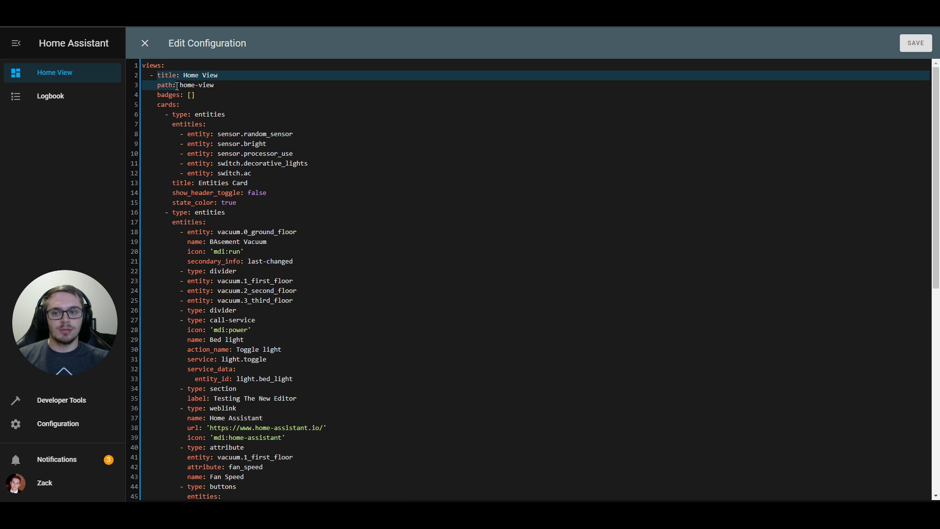
key("Return")
type("type: panel")
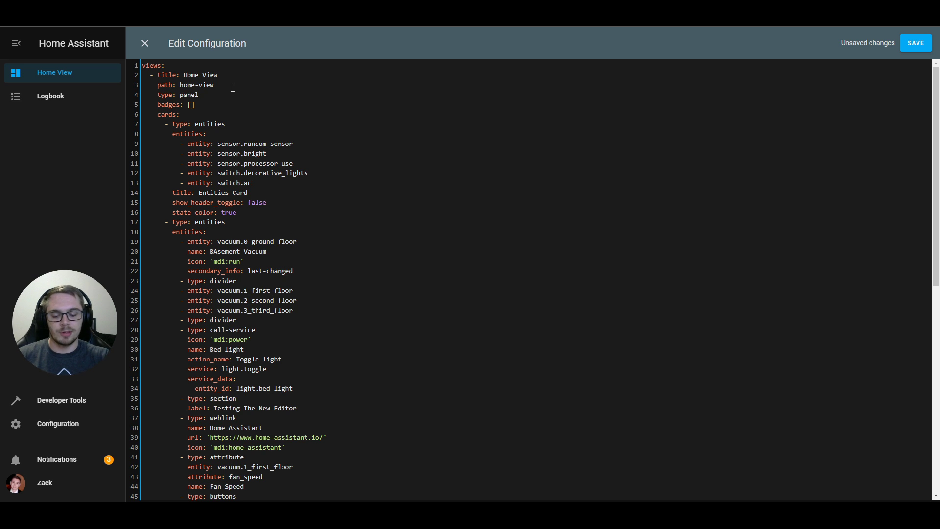
key("BackSpace")
key("BackSpace")
key("BackSpace")
key("BackSpace")
key("BackSpace")
type("custom")
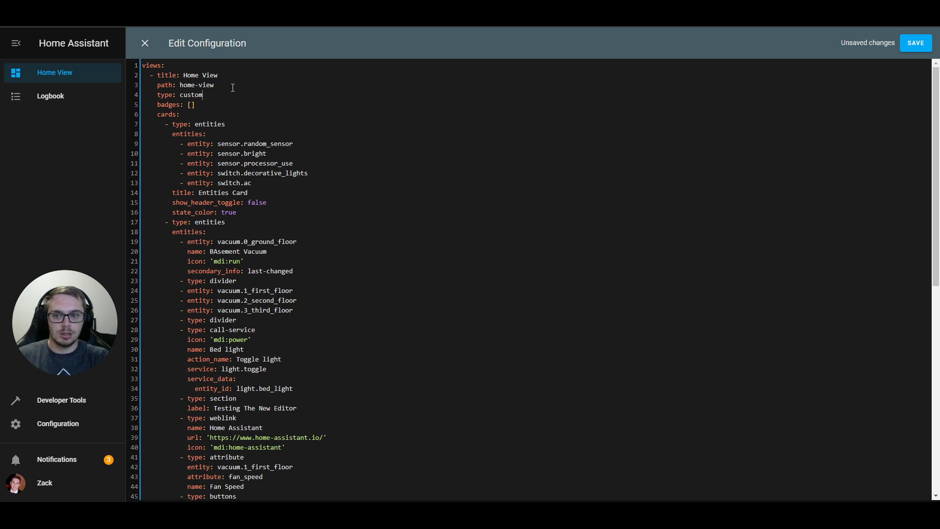
type(":")
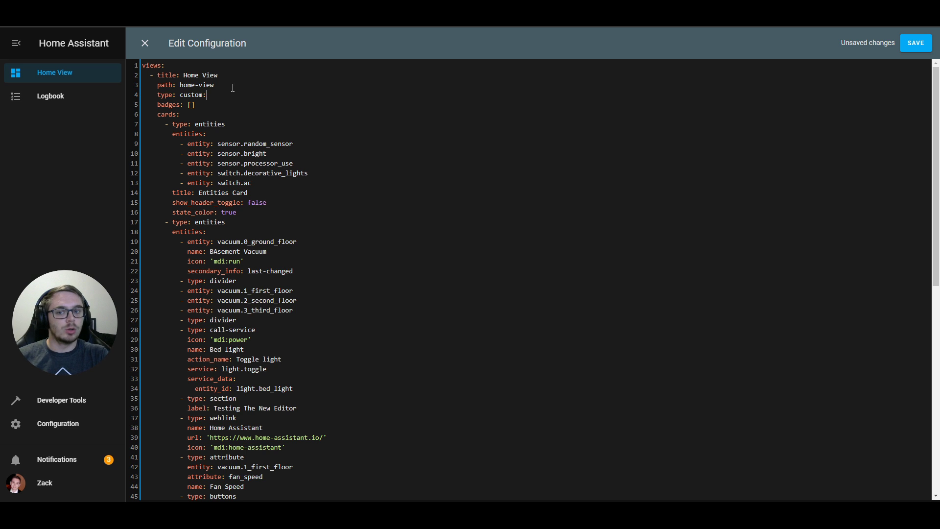
type("my-new-view")
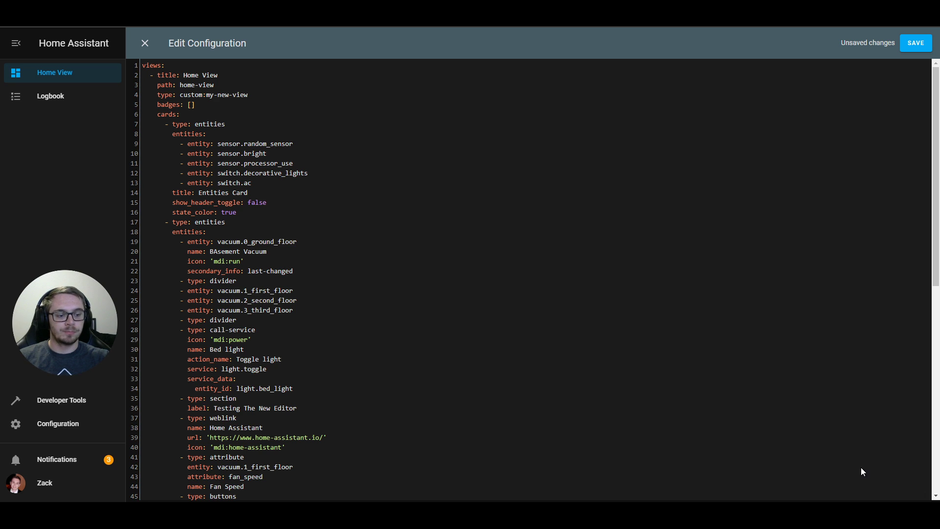
left_click(690, 415)
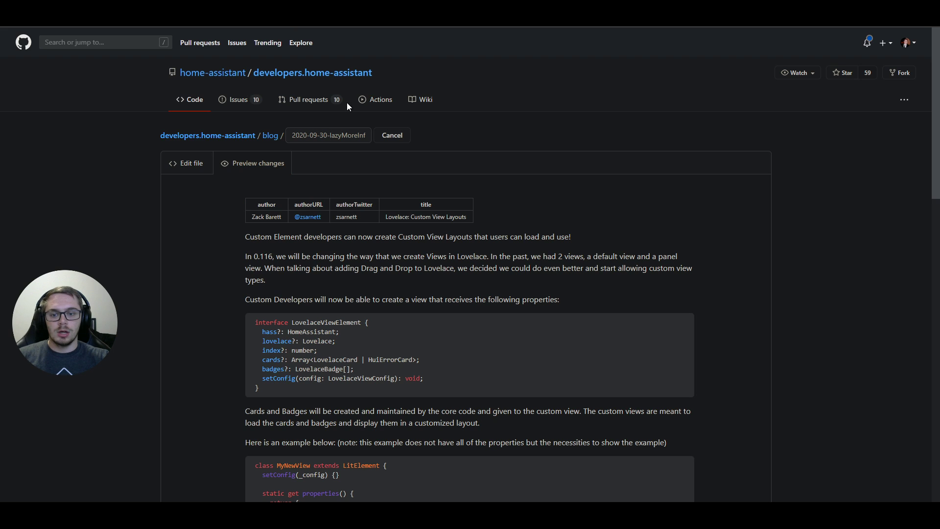
- Scroll the blog post down to the MyNewView example and its custom:my-new-view YAML
scroll(460, 262, "down", 5)
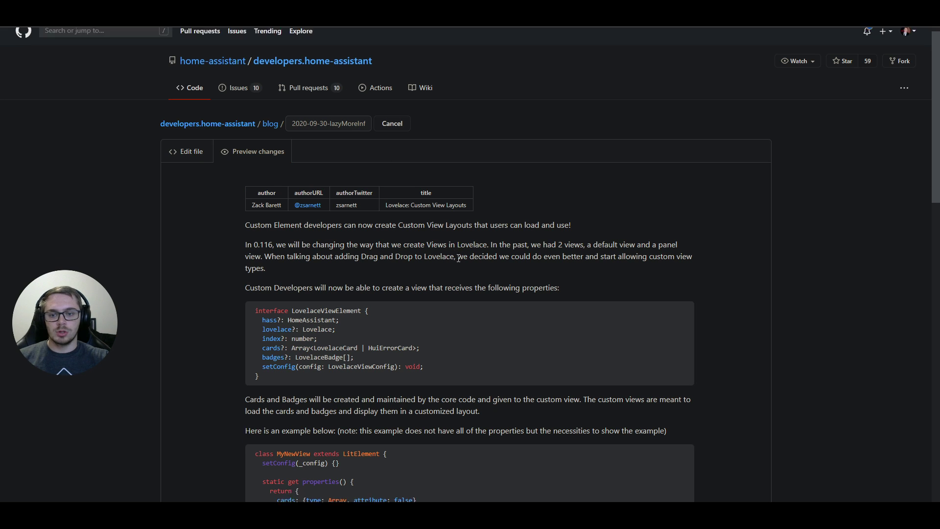
scroll(460, 263, "down", 1)
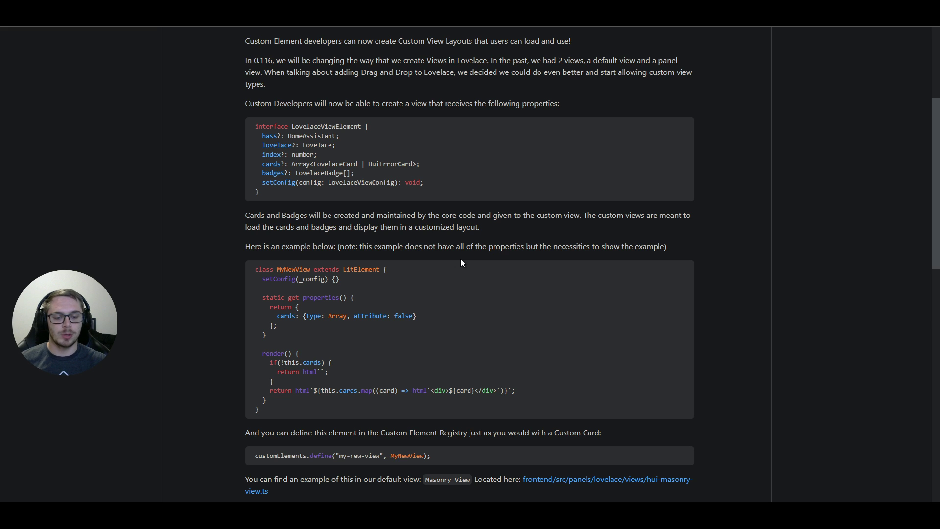
scroll(460, 262, "down", 4)
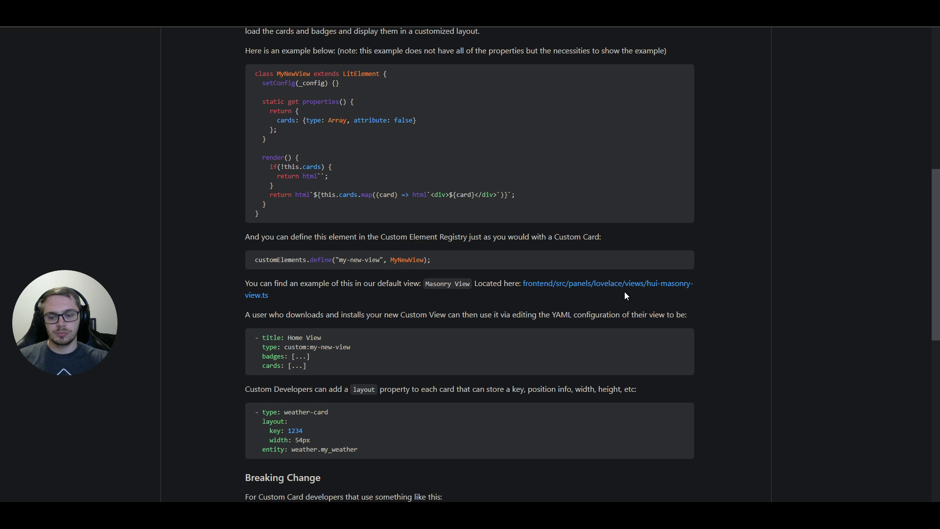
scroll(625, 296, "down", 5)
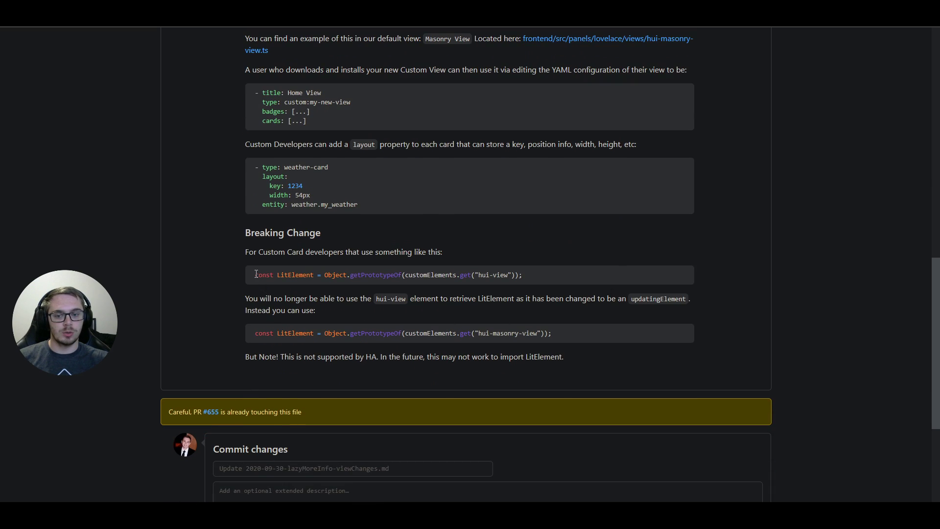
left_click_drag(254, 276, 504, 278)
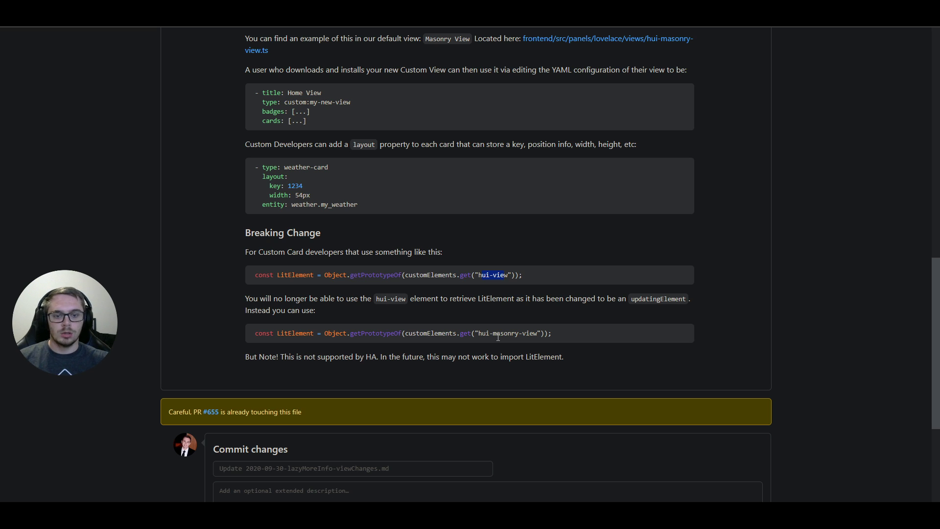
scroll(499, 340, "up", 4)
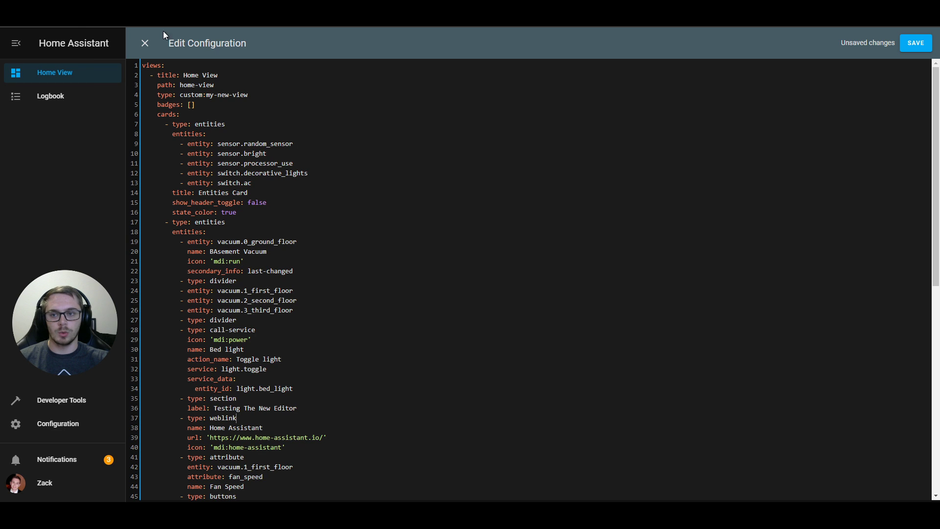
- Discard the unsaved raw YAML edits and exit dashboard edit mode
left_click(145, 44)
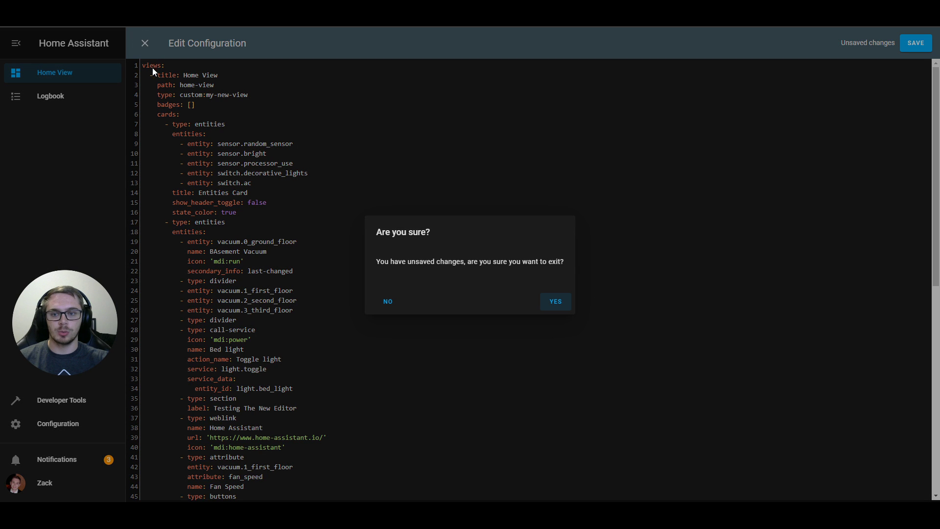
left_click(556, 303)
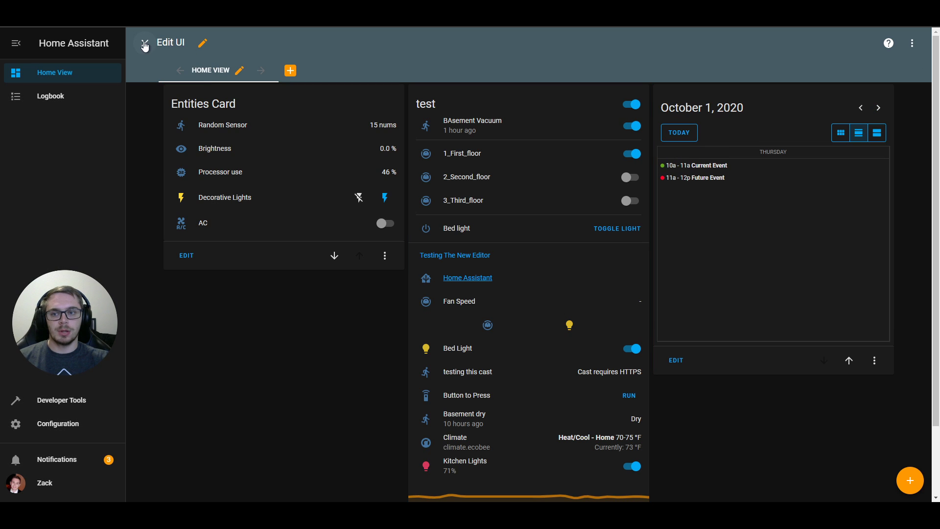
left_click(144, 42)
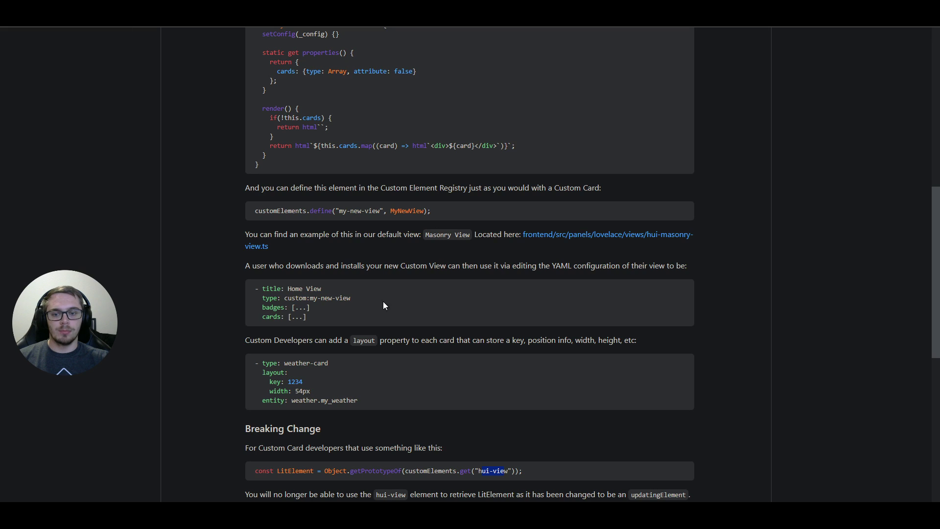
scroll(367, 310, "up", 4)
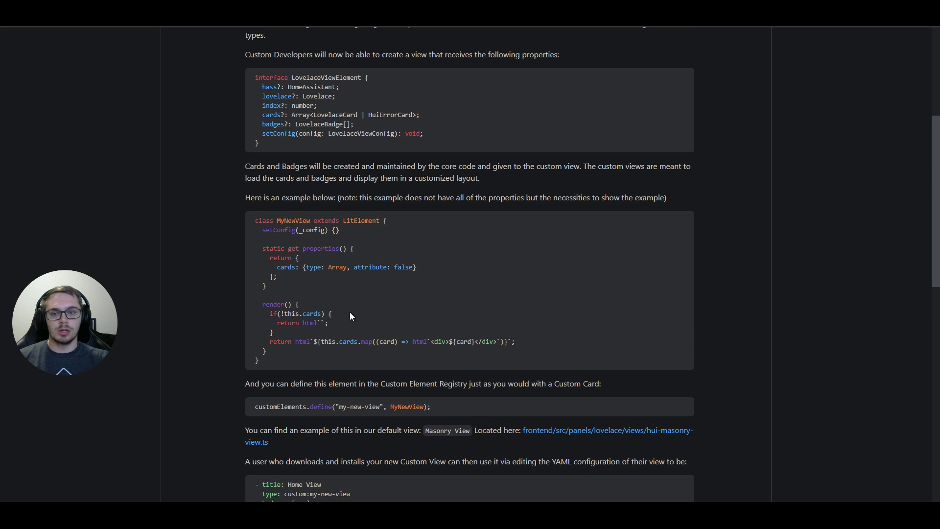
left_click_drag(288, 369, 254, 219)
left_click(173, 241)
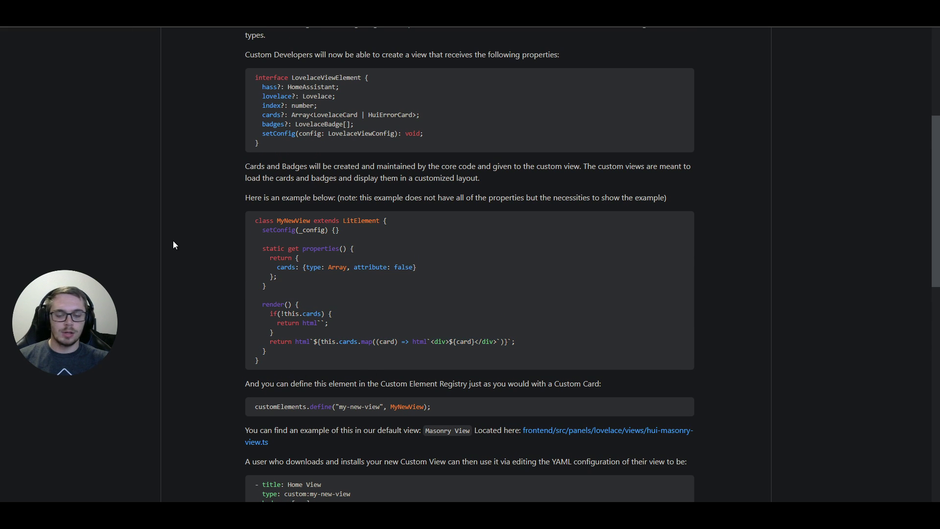